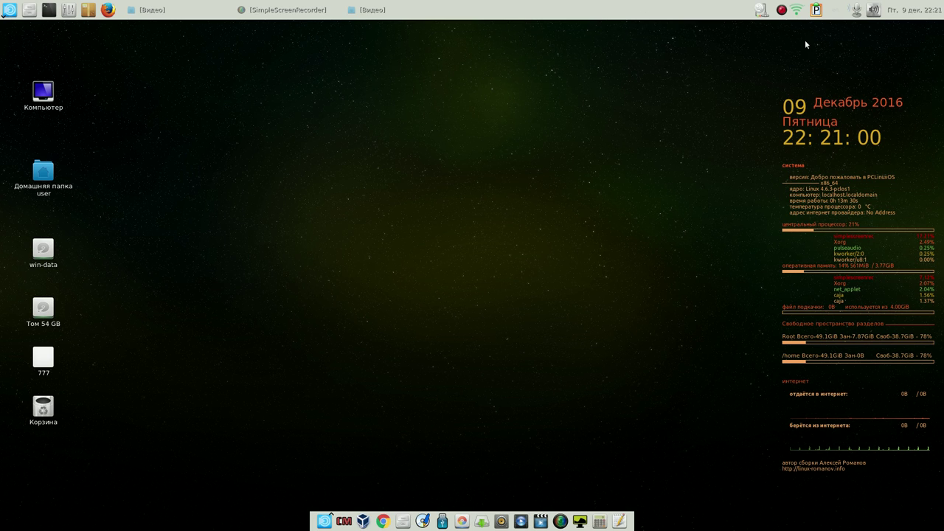
Pause the SimpleScreenRecorder recording from its tray icon menu
right_click(783, 10)
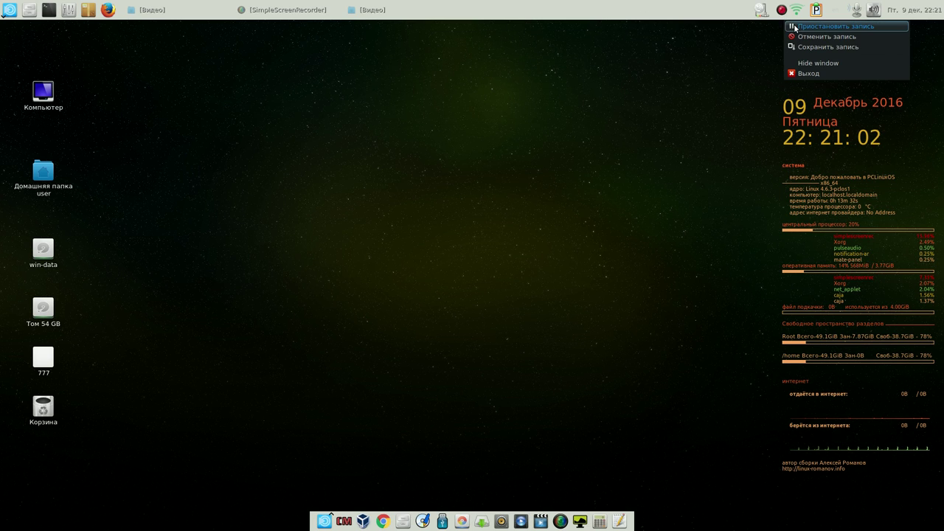
click(819, 25)
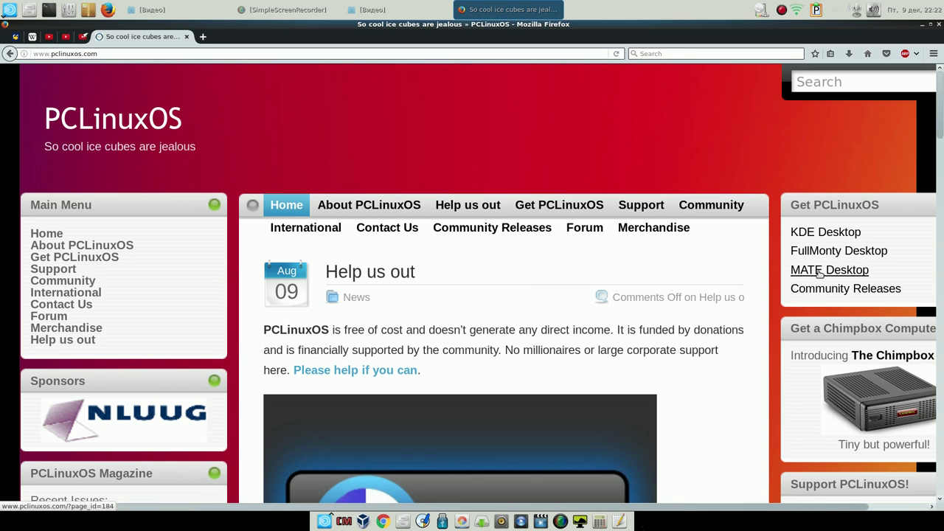
Read the MATE Desktop release page's MATE64 features, highlighting the mylivecd 4 gigs line
click(820, 273)
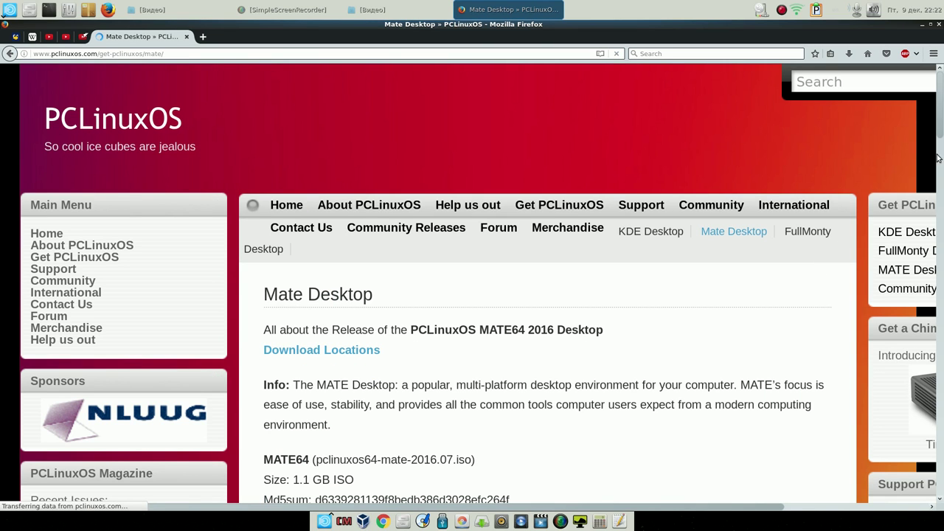
scroll(940, 129, down, 1)
drag(941, 129, 941, 277)
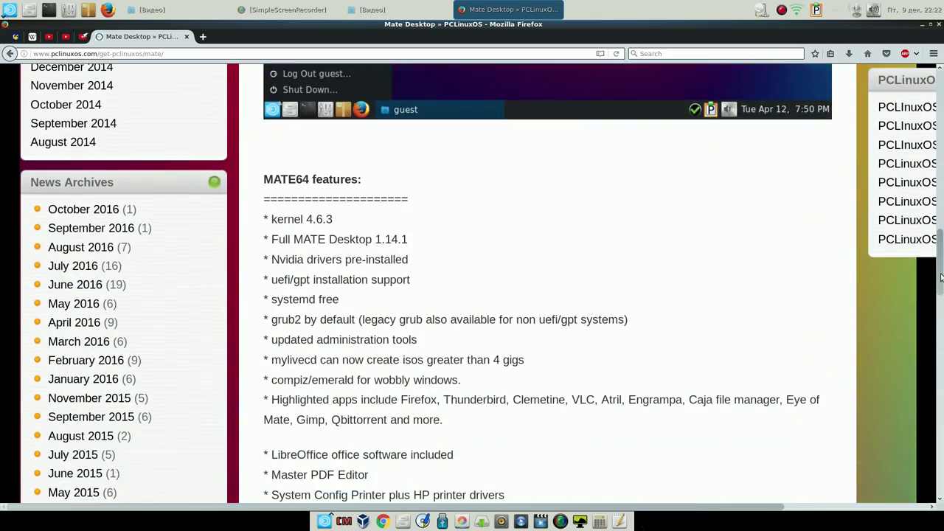
drag(528, 363, 272, 359)
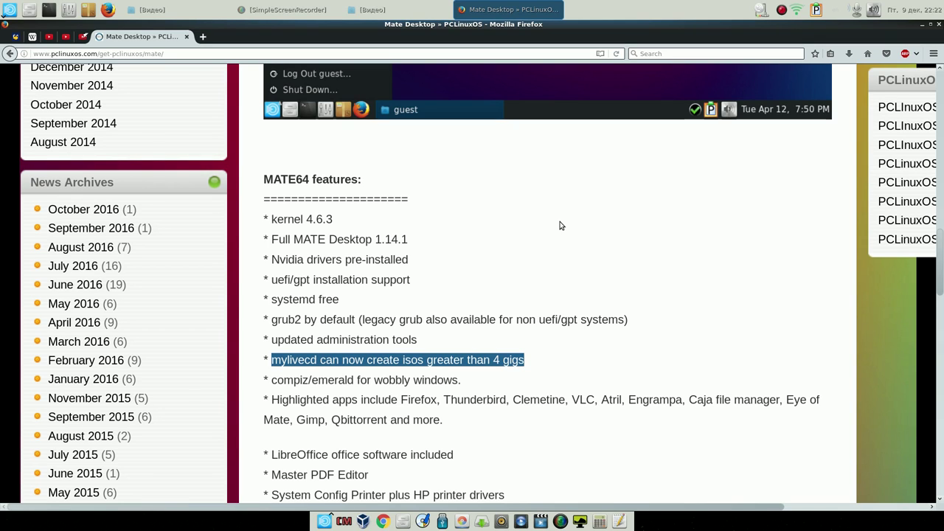
Clear the highlight, scroll back up and go to the International sites page
click(544, 367)
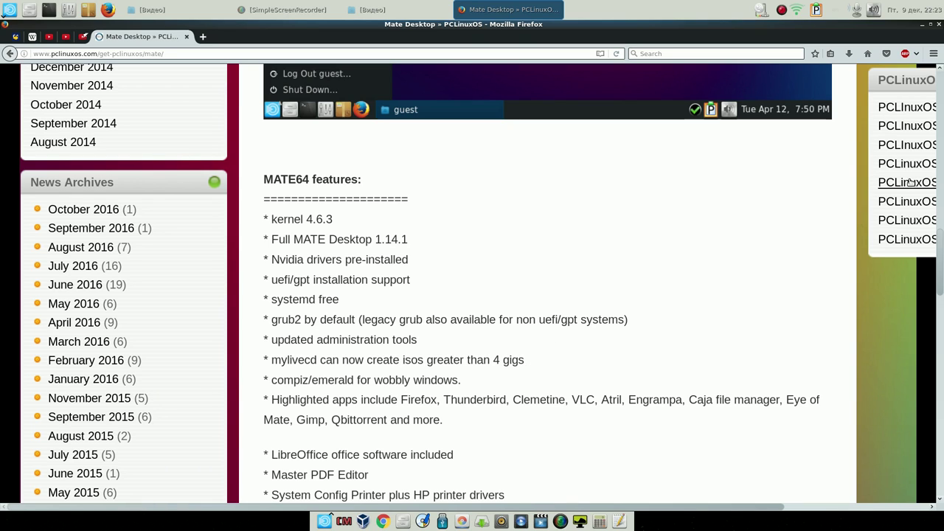
drag(934, 273, 909, 107)
click(83, 295)
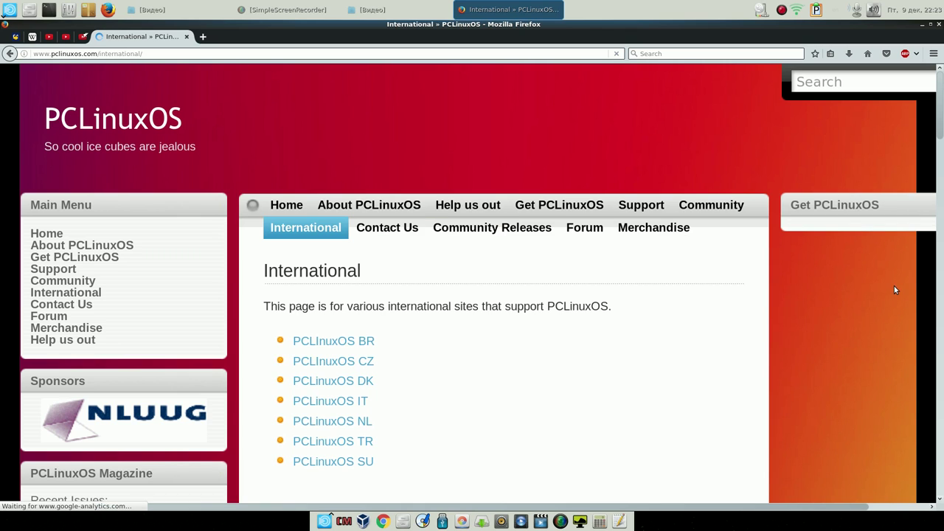
Browse the Russian PCLinuxOS SU site at pclinuxos.su, then close Firefox
click(362, 464)
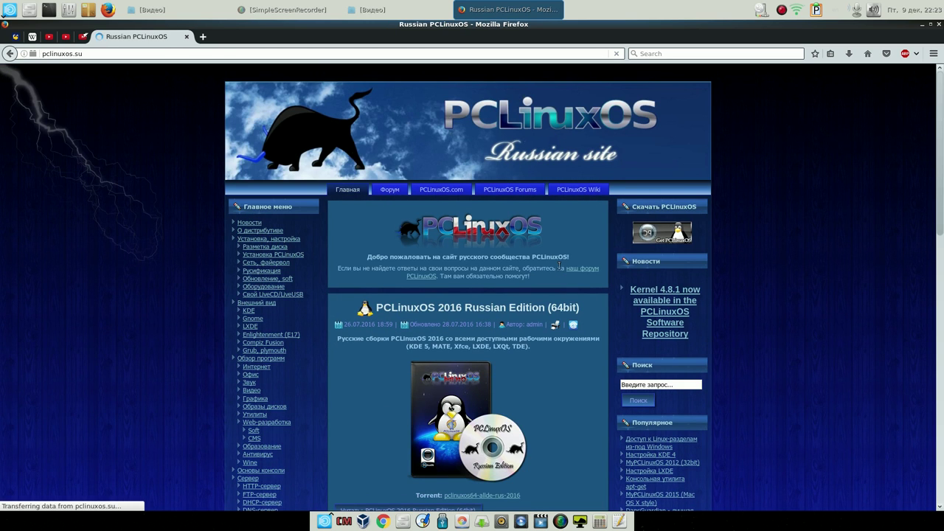
drag(941, 177, 923, 254)
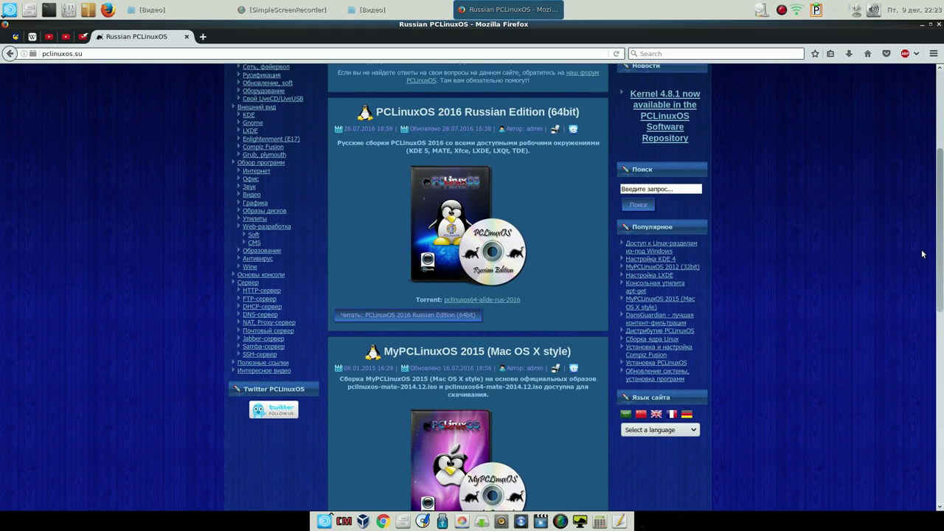
scroll(704, 285, up, 1)
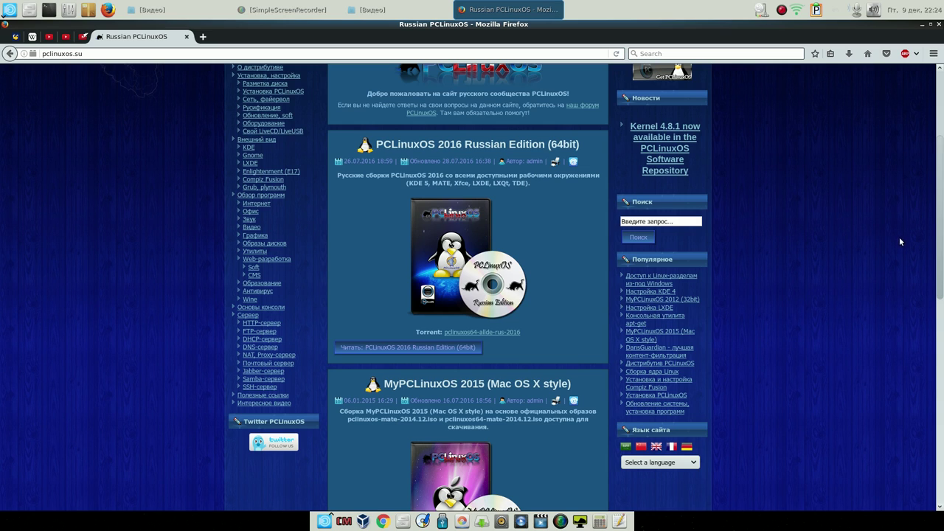
drag(941, 269, 941, 185)
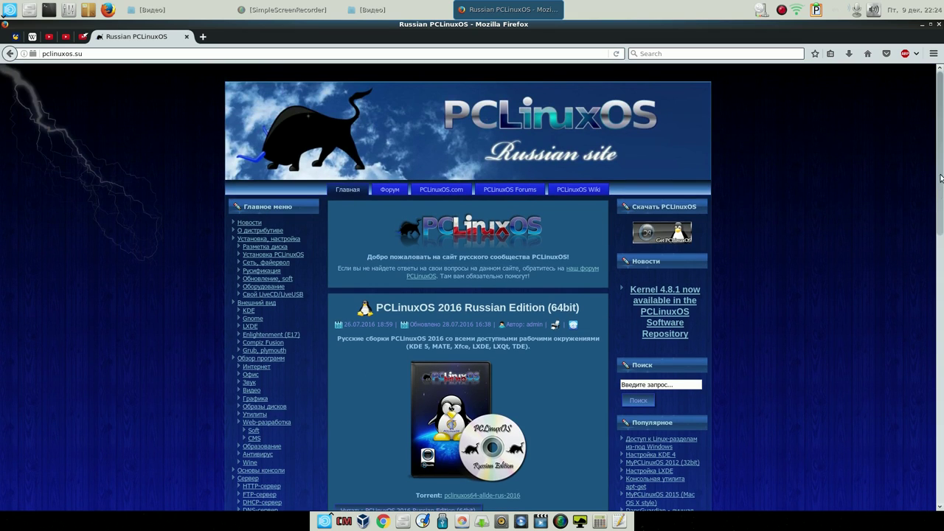
click(939, 24)
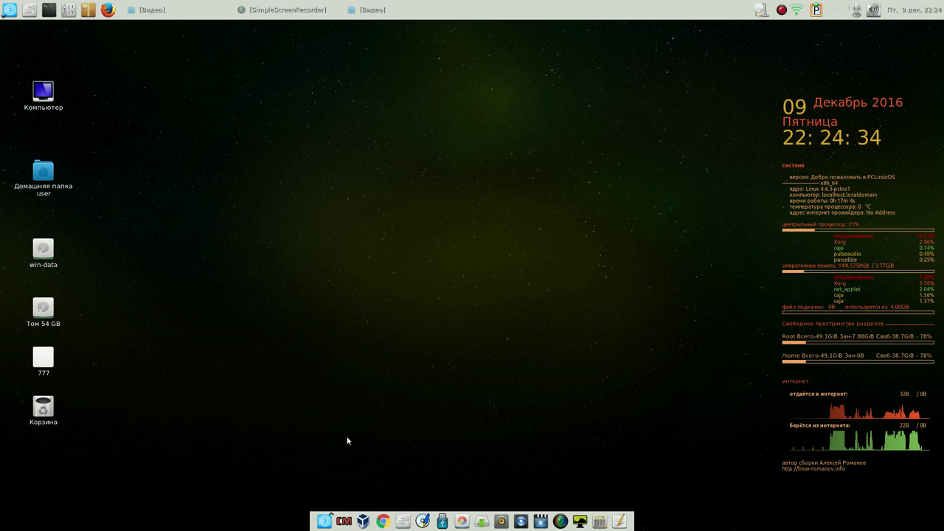
In a new terminal, switch to root with su and the root password
click(46, 11)
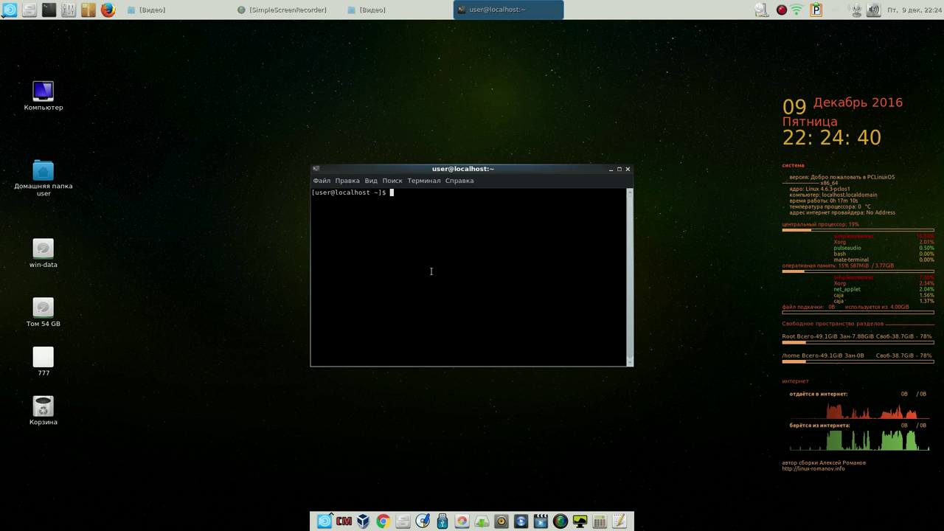
text(u)
key(Return)
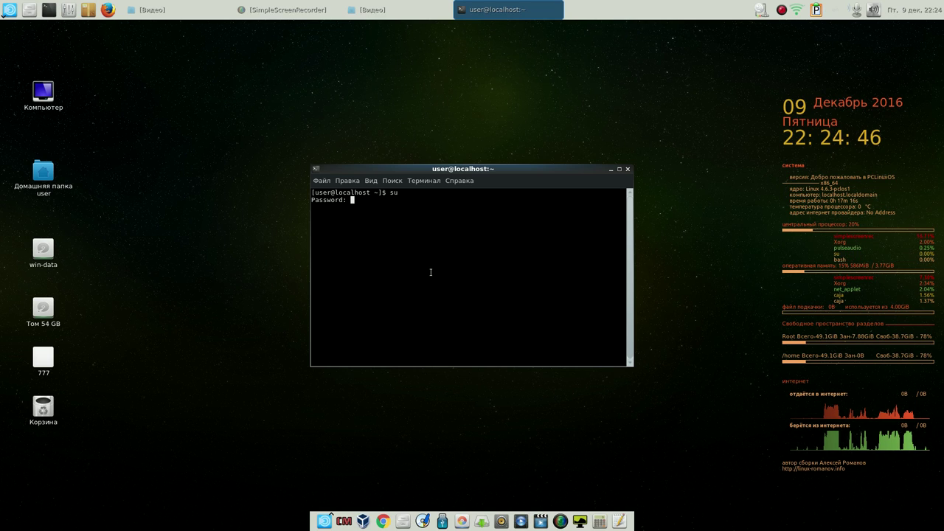
key(Return)
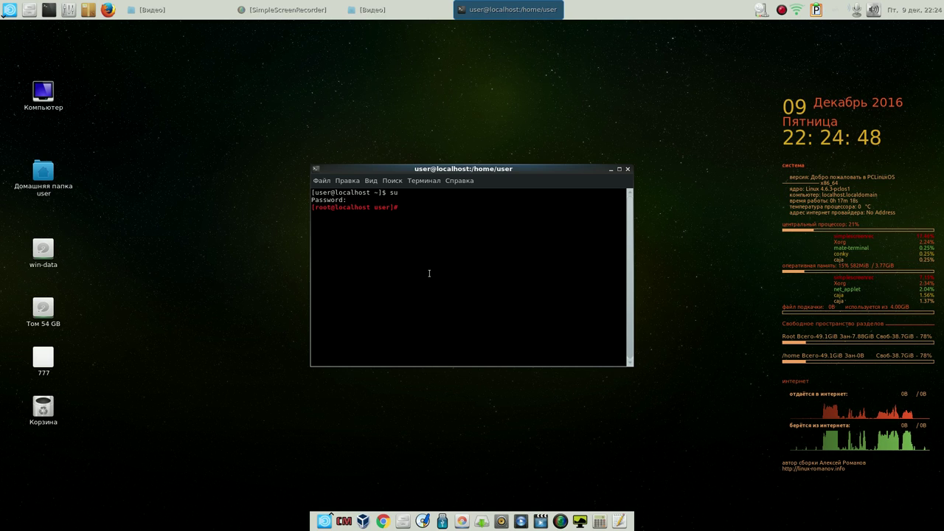
Run mylivecd to build the live CD image, then close the terminal
text(myliv)
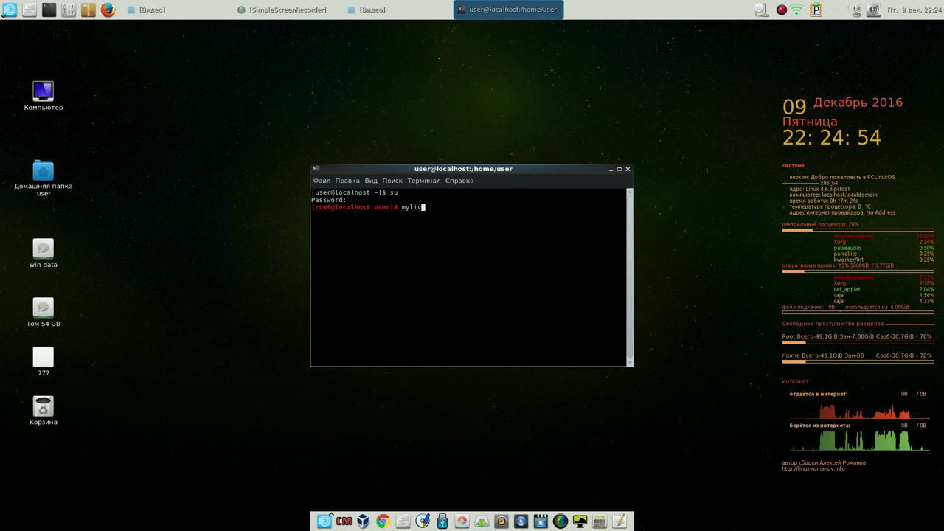
text(e)
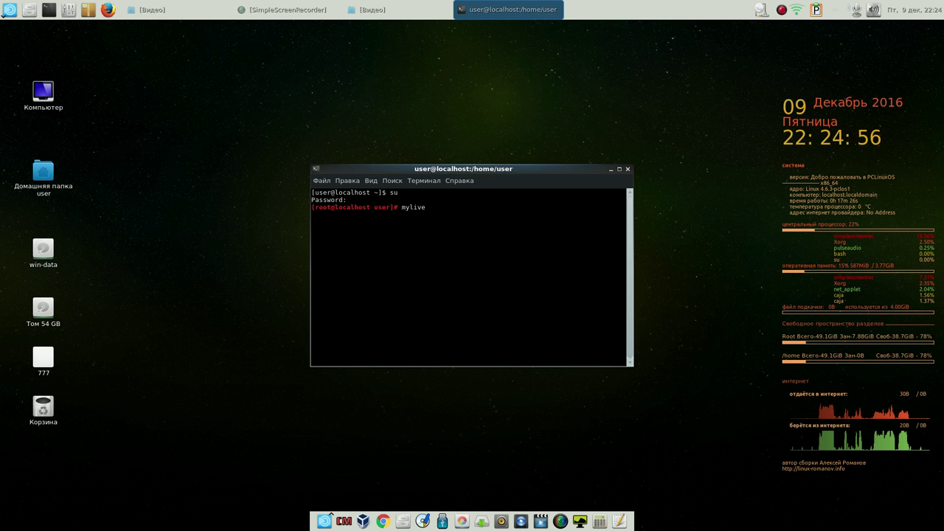
text(cd)
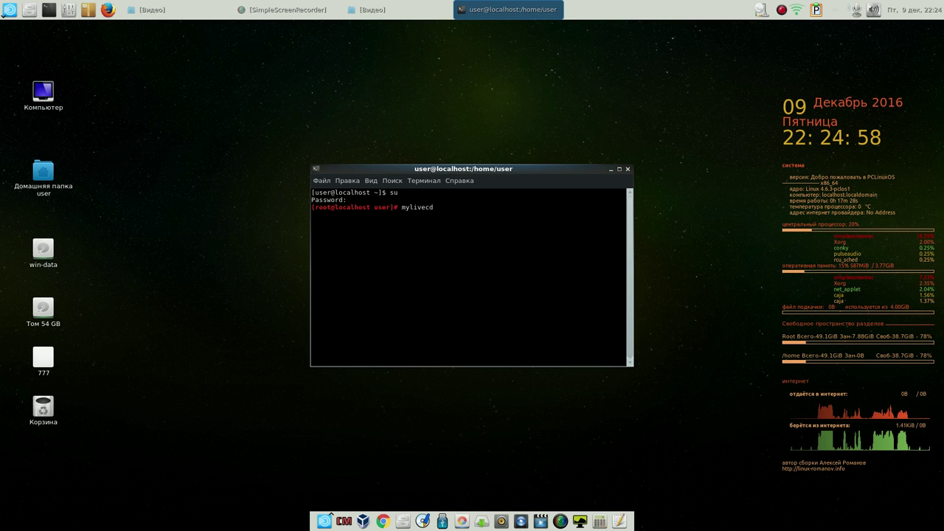
key(Return)
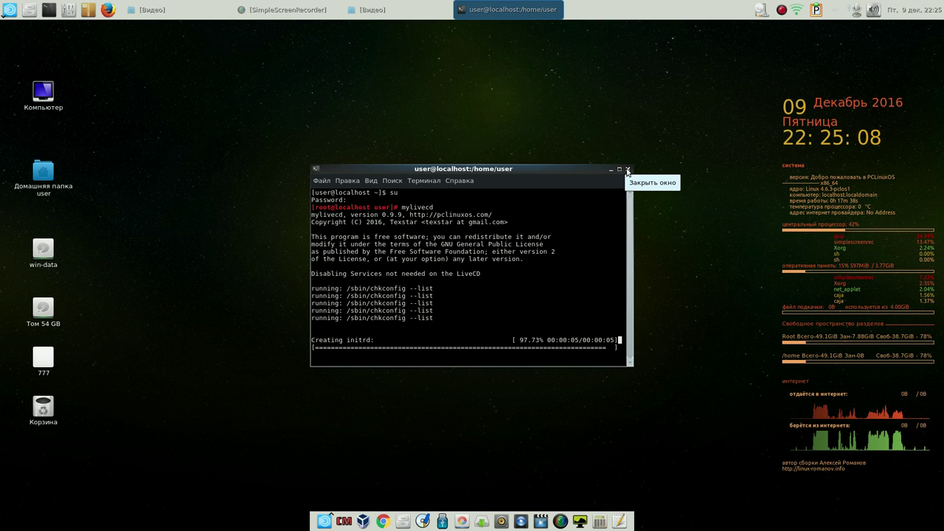
click(628, 169)
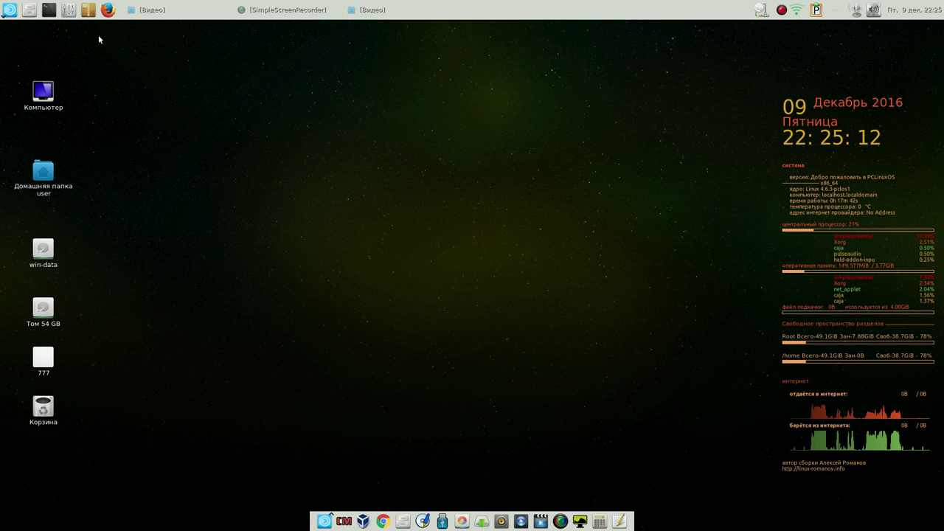
Confirm livecd.iso in the home folder is a 2.0 GB image, then start VirtualBox
click(403, 522)
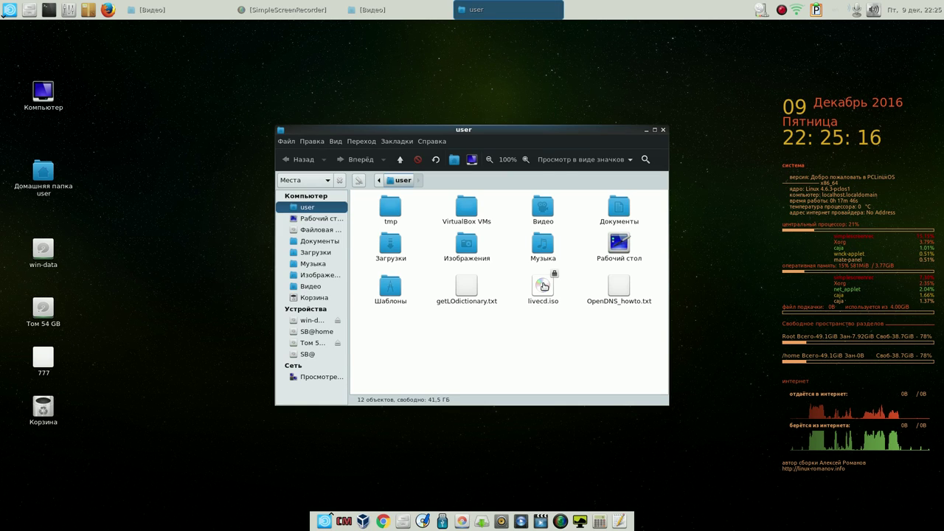
right_click(543, 284)
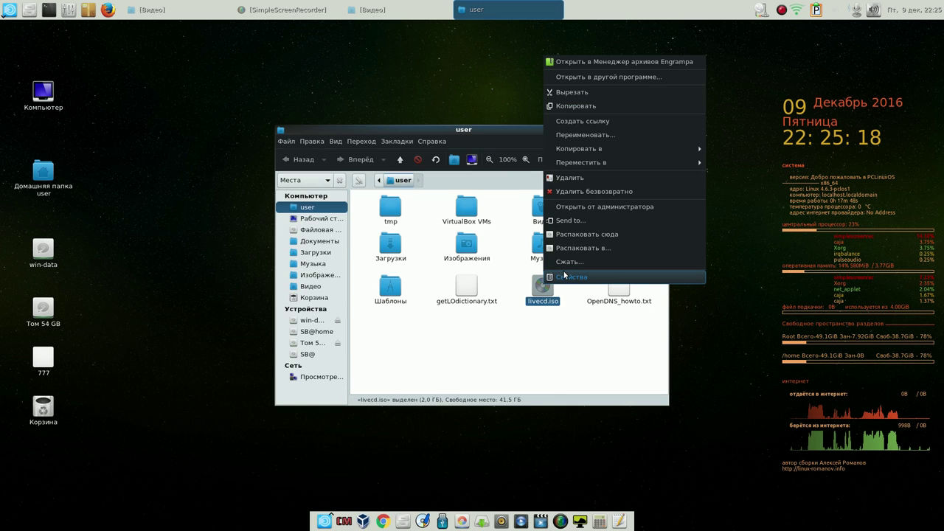
click(565, 276)
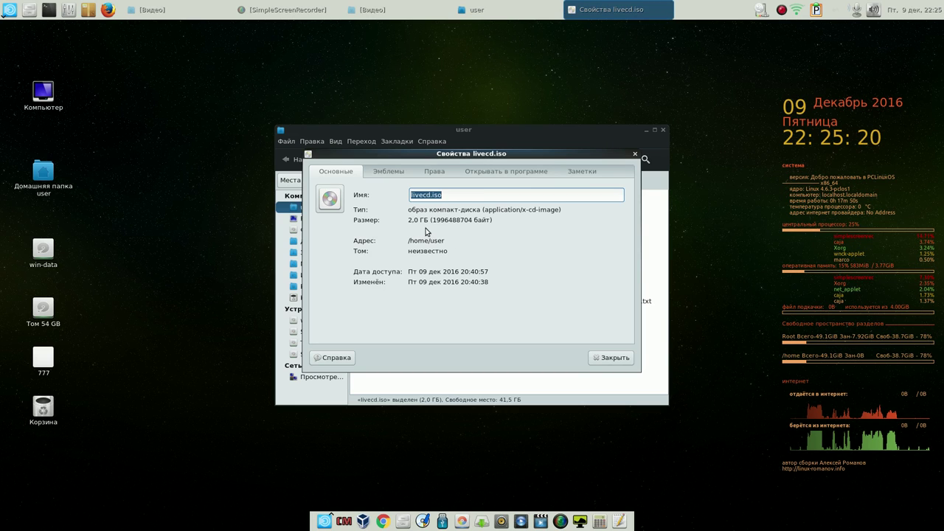
click(611, 359)
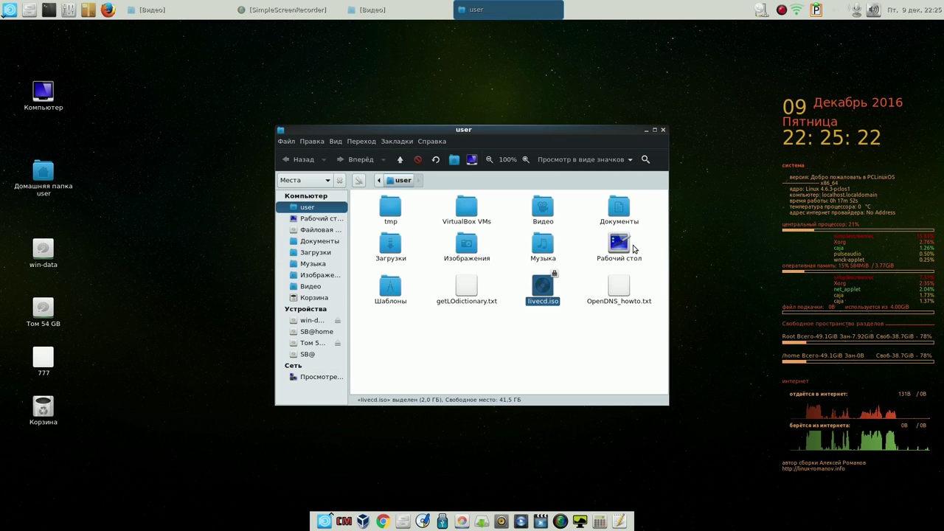
click(663, 130)
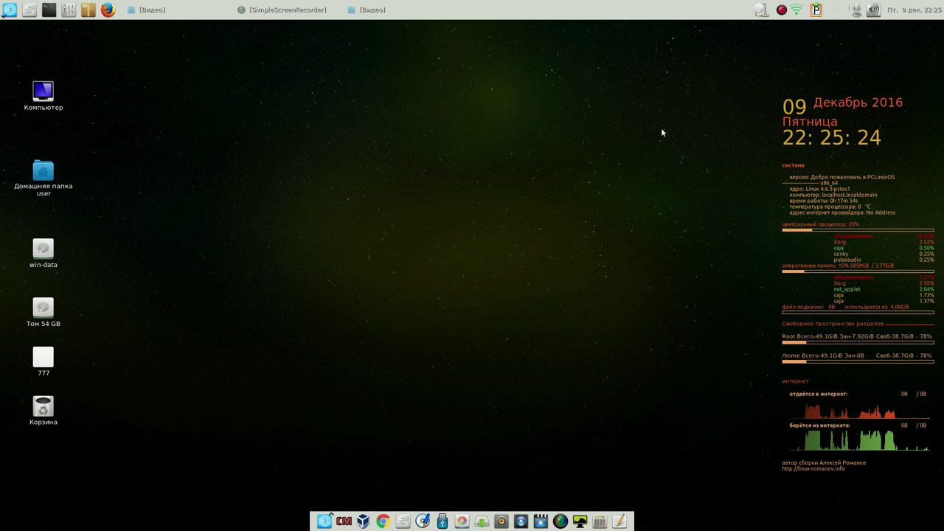
click(363, 522)
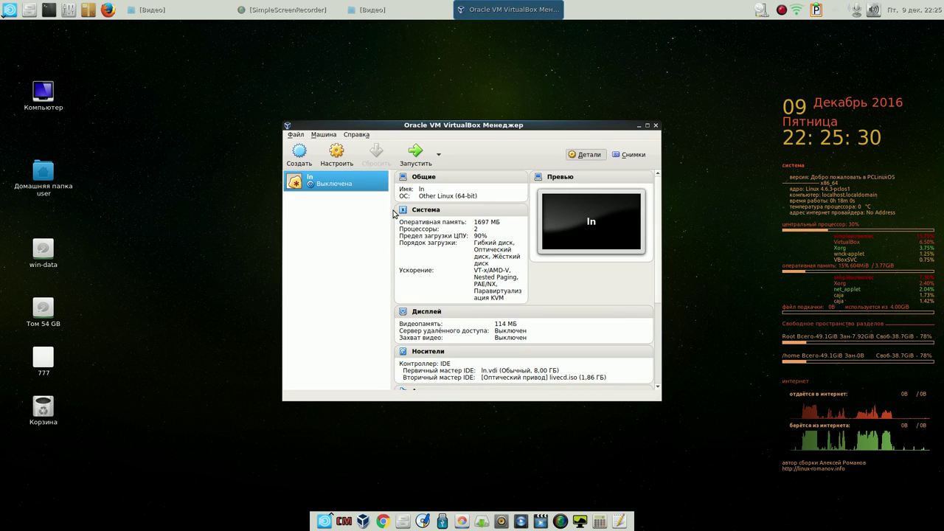
Boot the In virtual machine from livecd.iso, accepting the UK keyboard layout
click(424, 155)
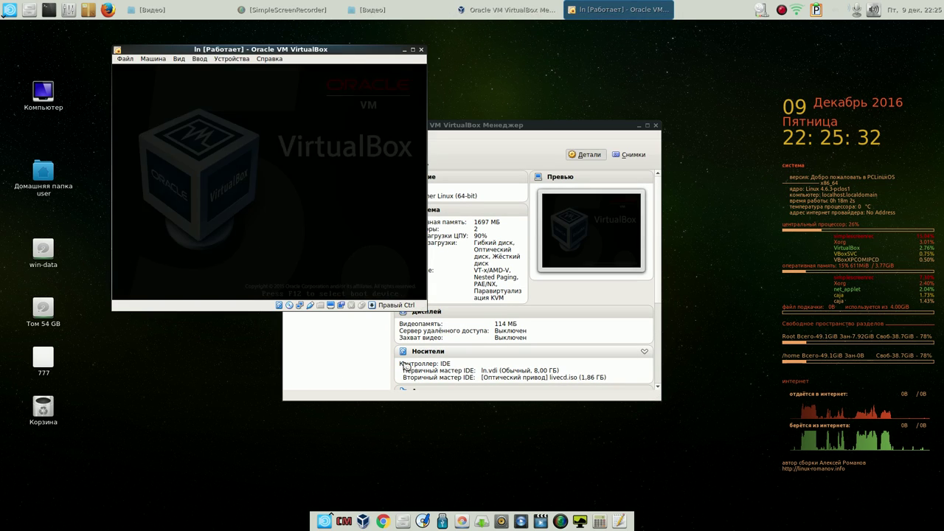
click(639, 125)
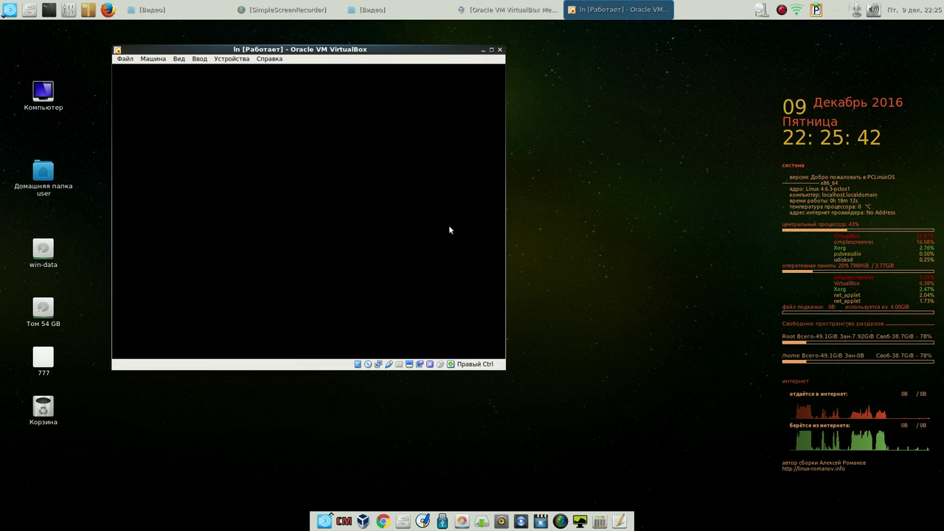
click(782, 10)
click(788, 28)
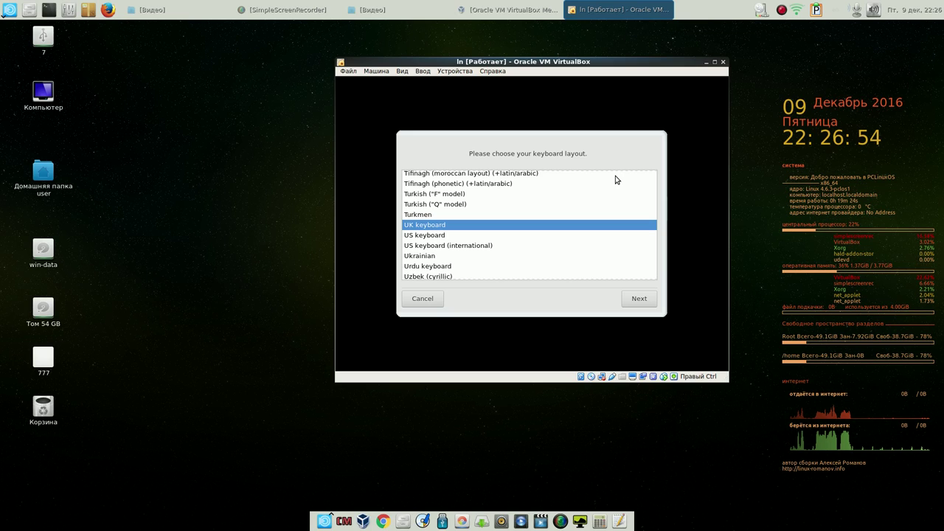
key(Return)
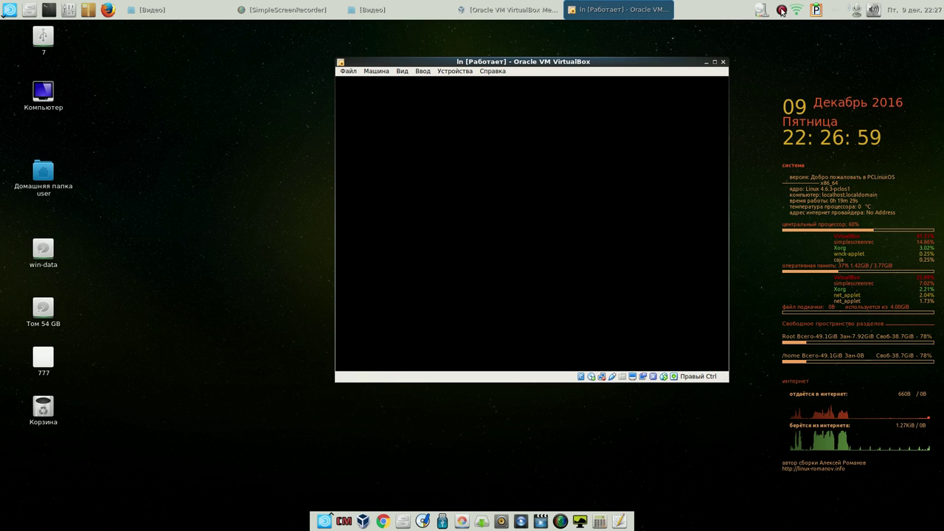
click(784, 11)
click(794, 27)
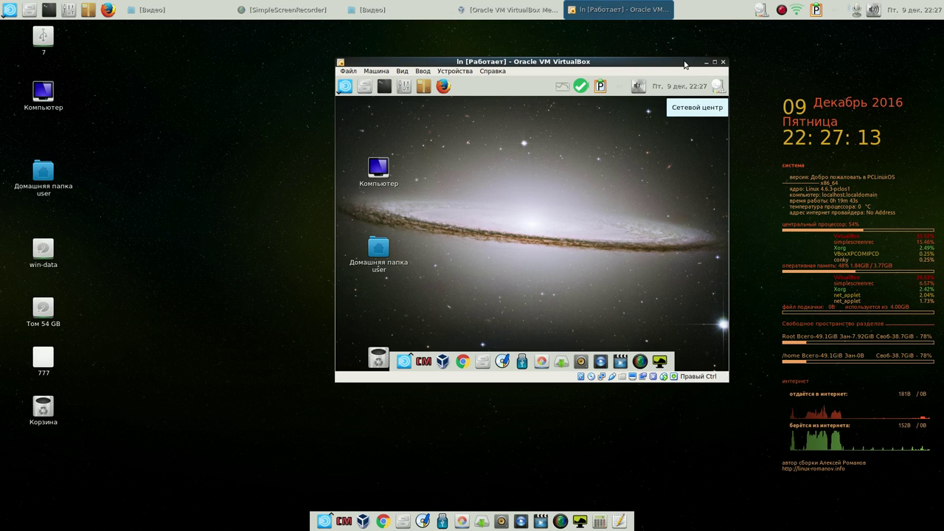
Move the VM window toward the upper left, then power off the machine
drag(677, 64, 454, 44)
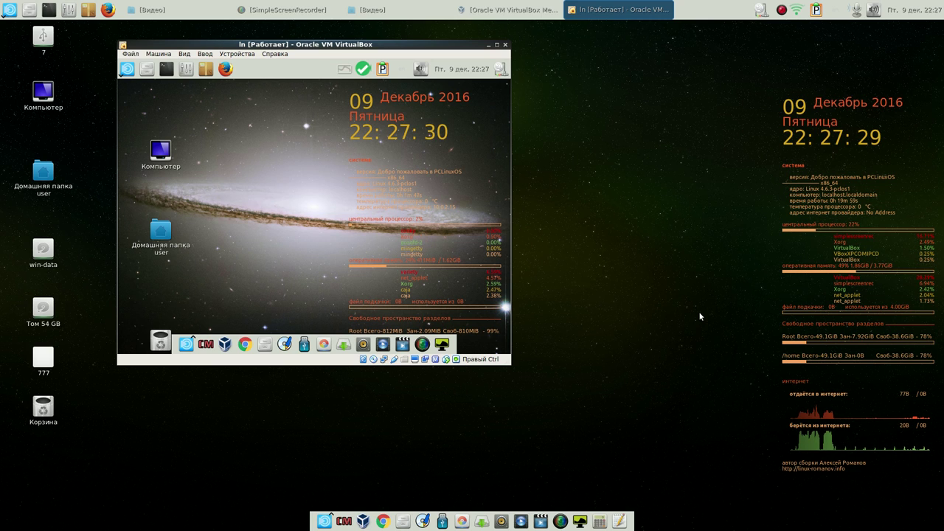
click(506, 44)
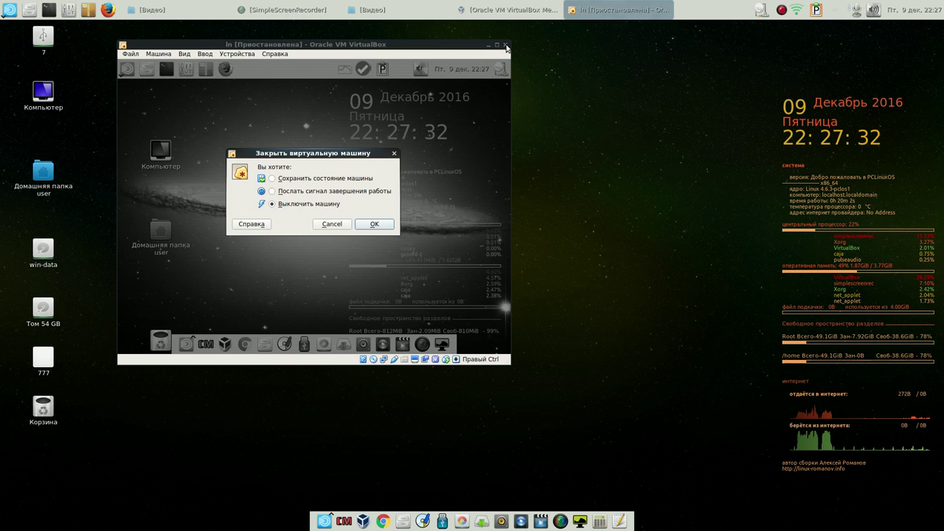
click(377, 224)
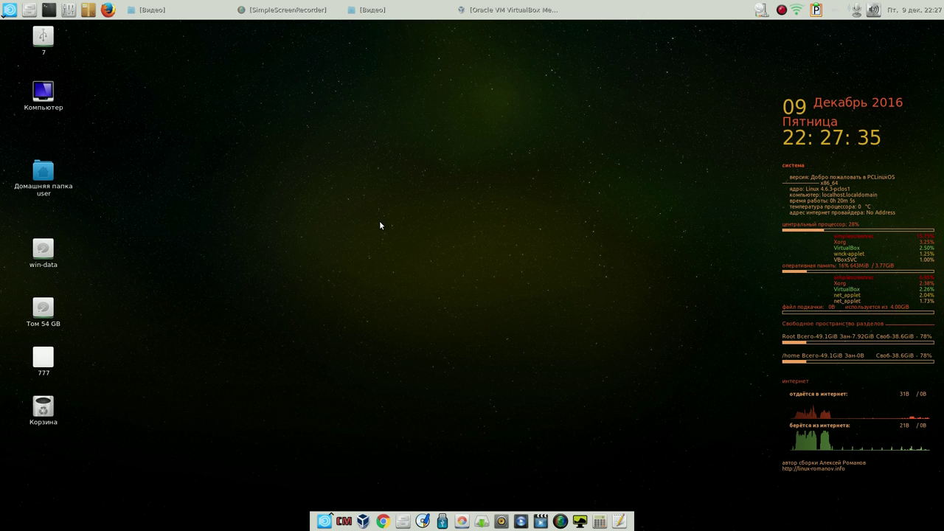
Move the USB drive icon below the trash and start ddCopy's Make a Bootable USB Key mode
drag(58, 44, 53, 454)
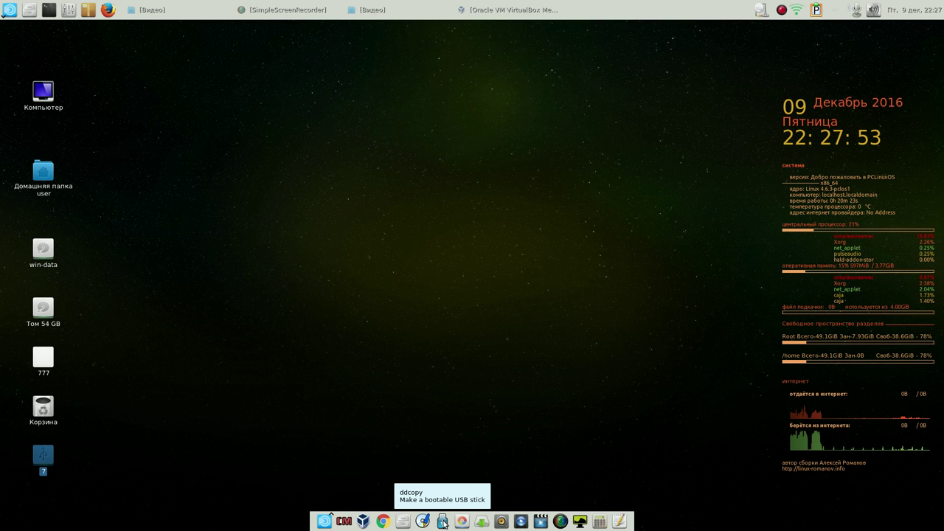
click(443, 522)
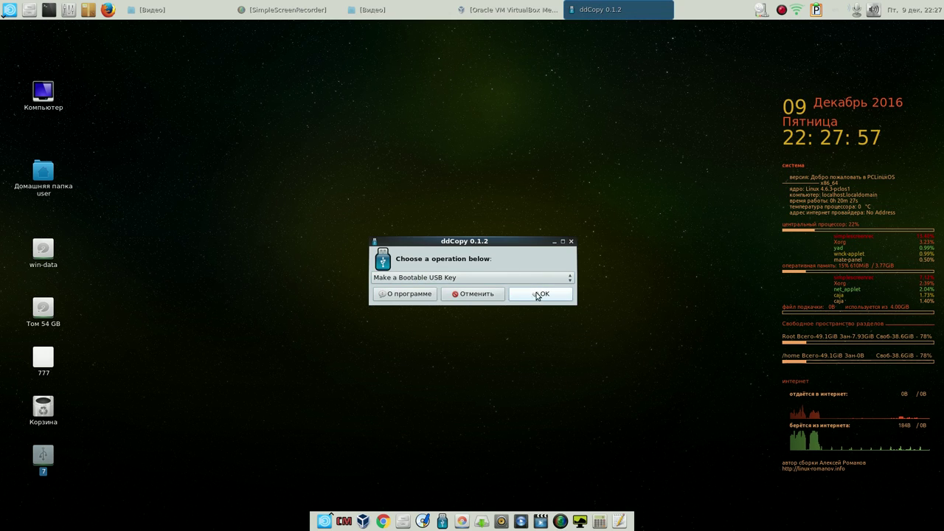
click(539, 296)
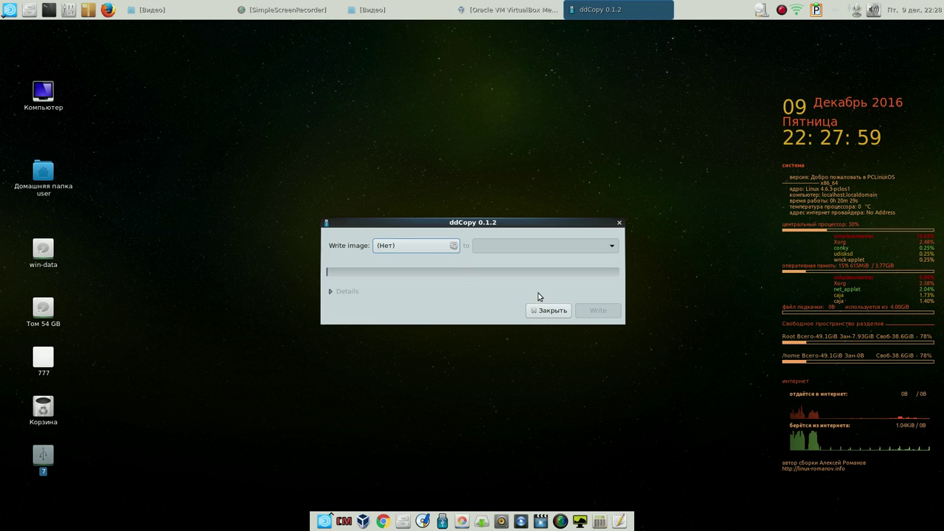
Select livecd.iso from the home folder as the source image
click(427, 248)
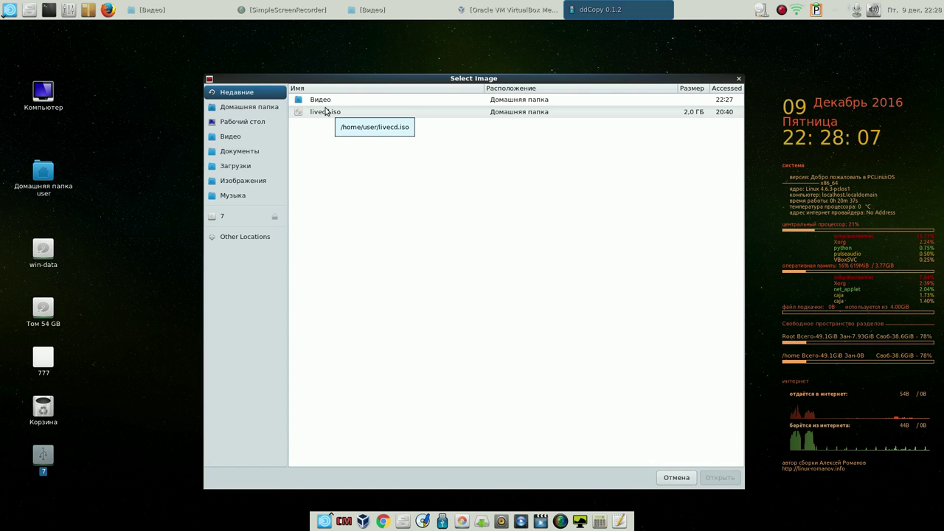
click(259, 123)
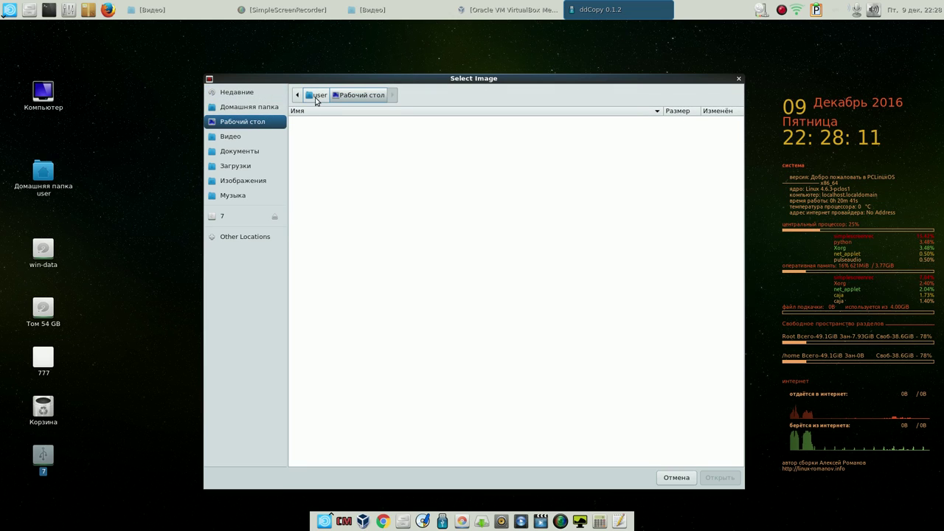
click(316, 97)
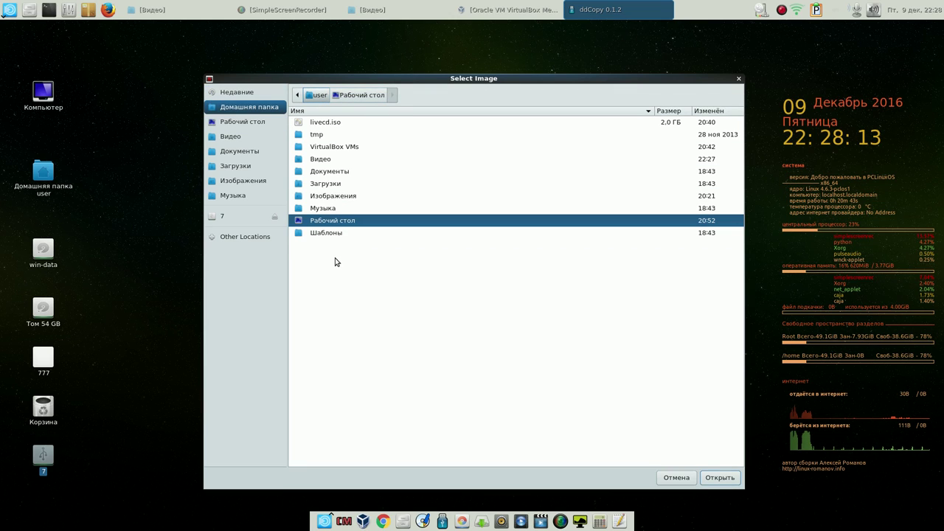
click(316, 123)
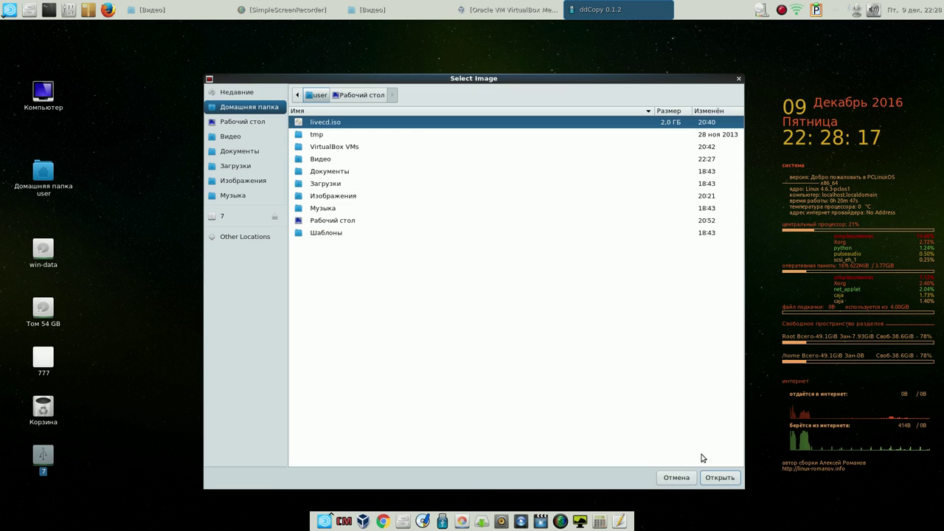
click(720, 478)
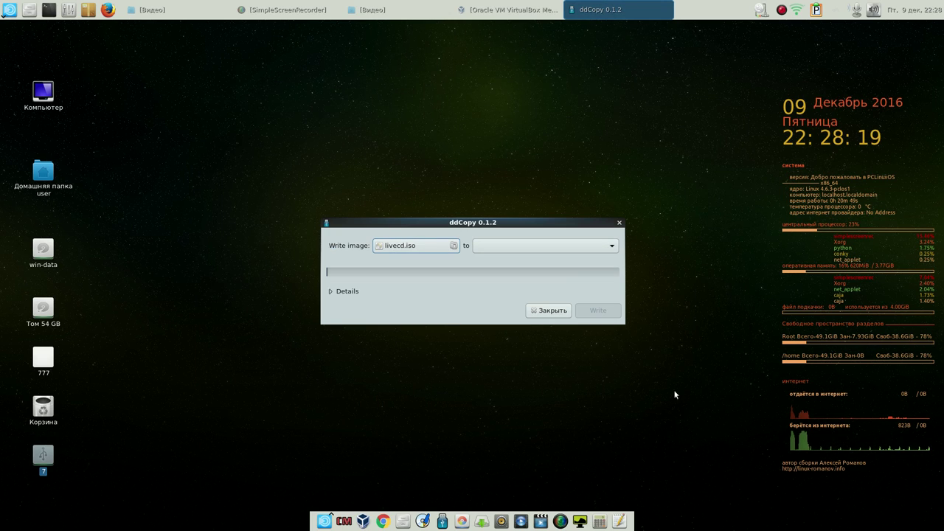
Target the TDKMedia Trans-It Drive and start writing, authenticating with the root password
click(542, 247)
click(541, 246)
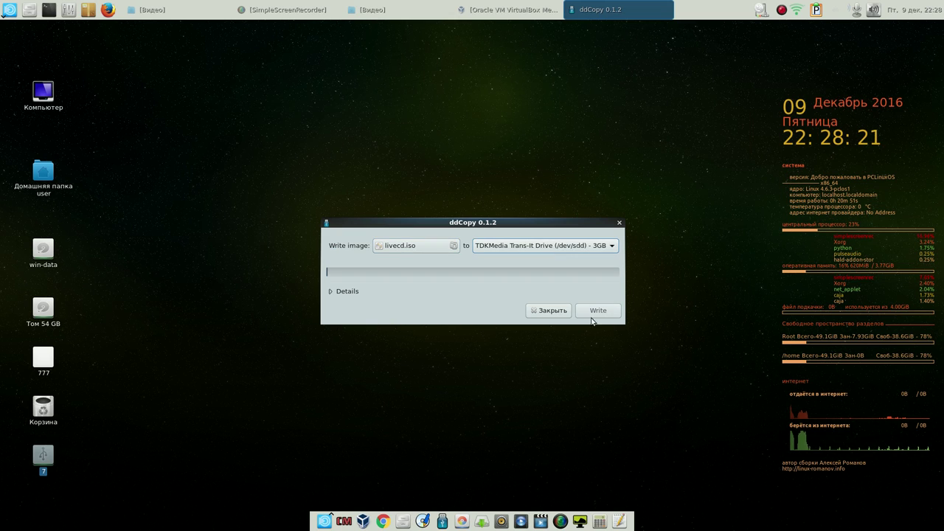
click(603, 314)
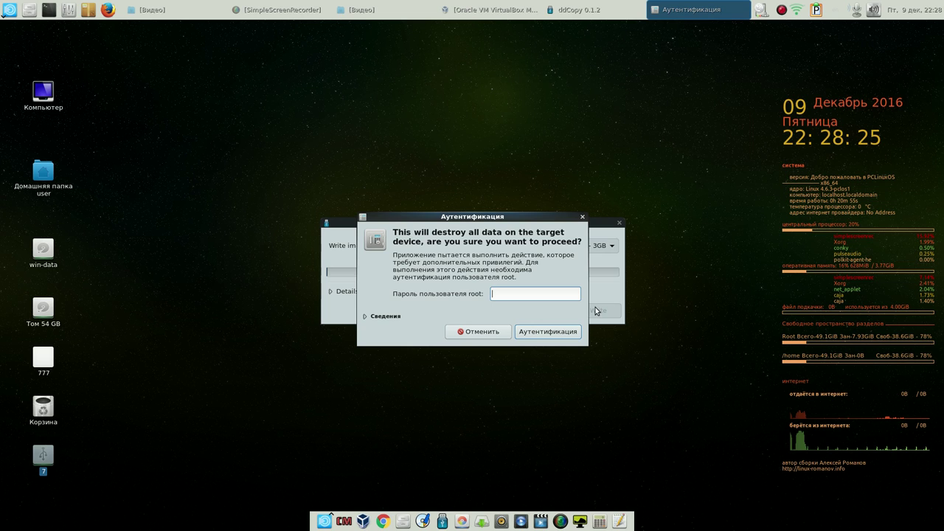
text(12)
click(554, 332)
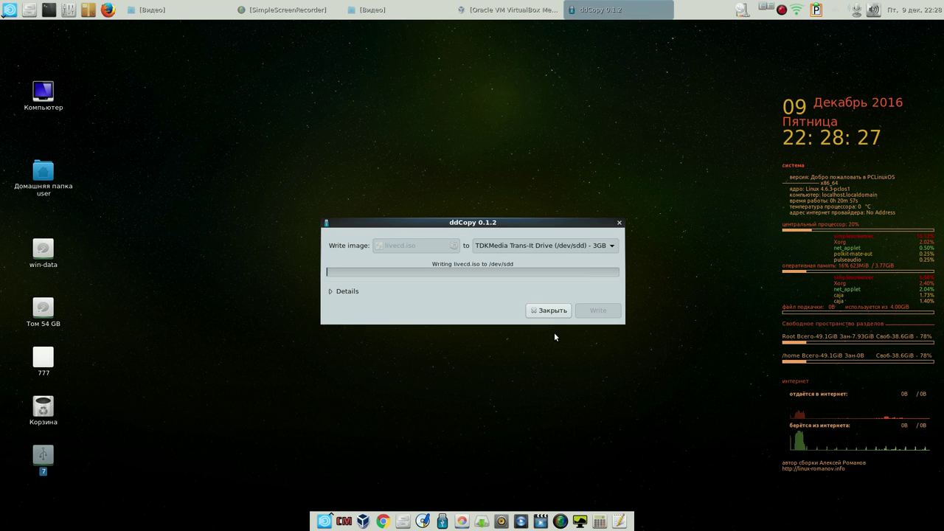
Move the ddCopy progress window to the upper right and operate the screen recorder's tray menu
drag(553, 228, 685, 108)
right_click(781, 9)
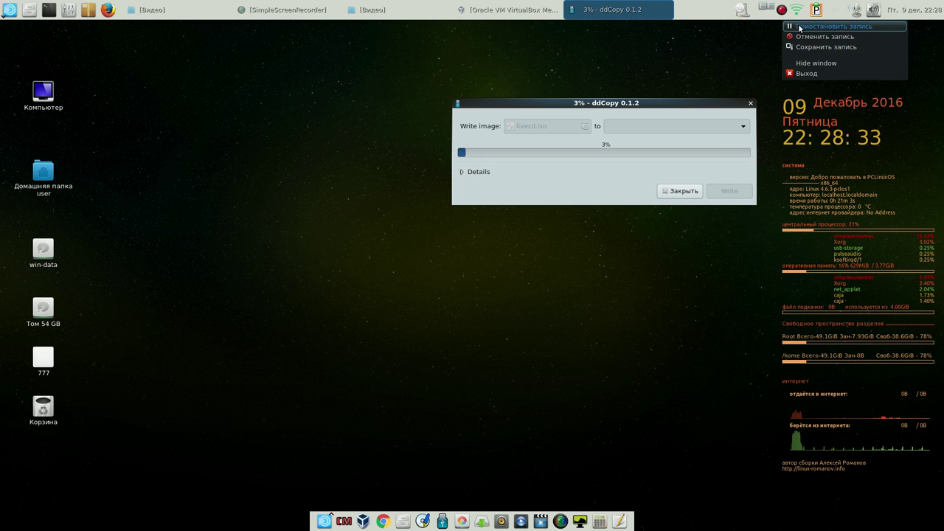
click(689, 103)
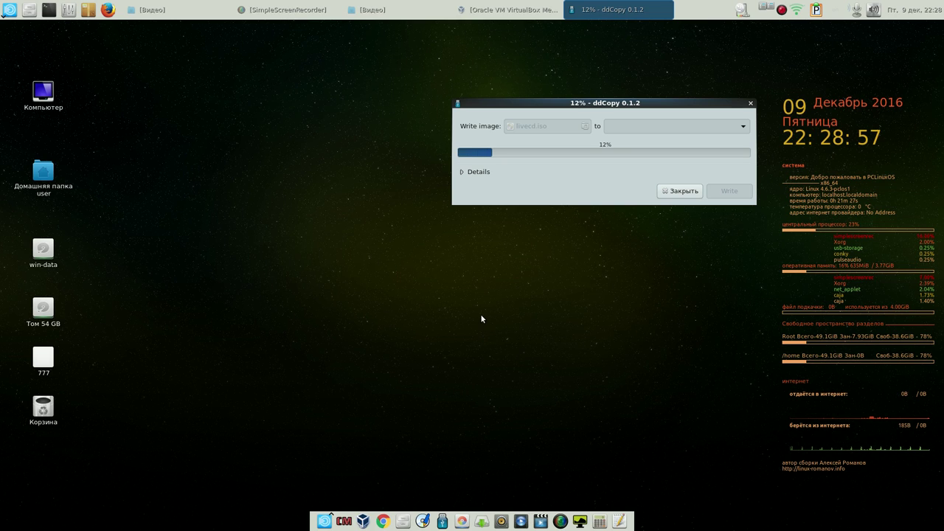
click(783, 13)
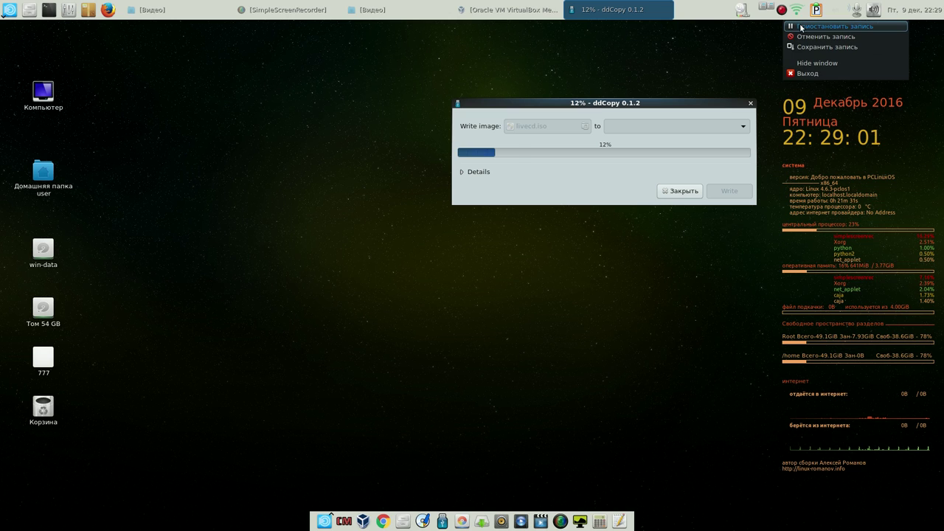
click(819, 23)
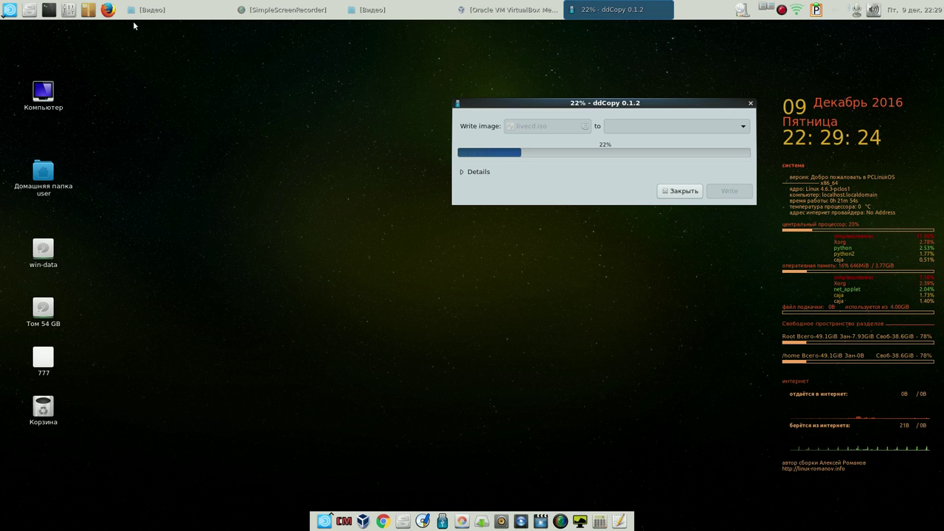
Launch Synaptic as root with the root password and move its window up-left
click(88, 10)
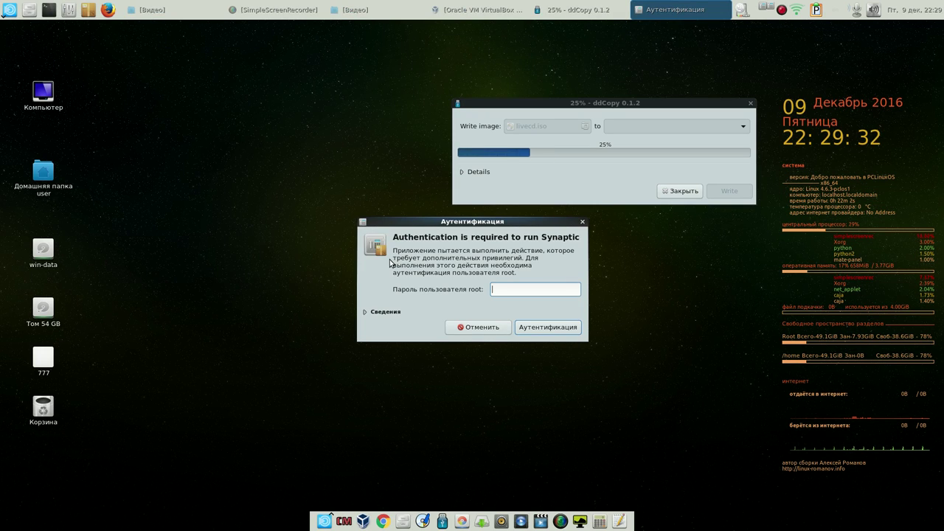
text(••)
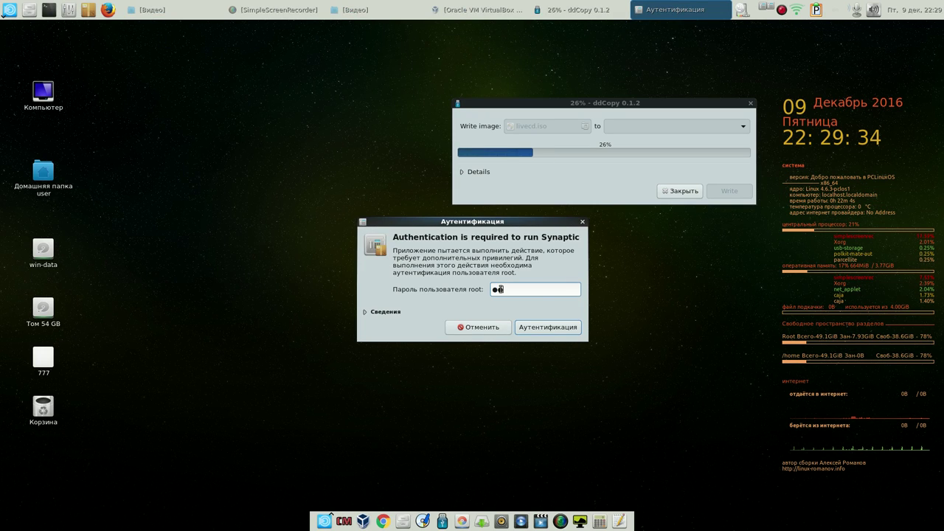
click(549, 327)
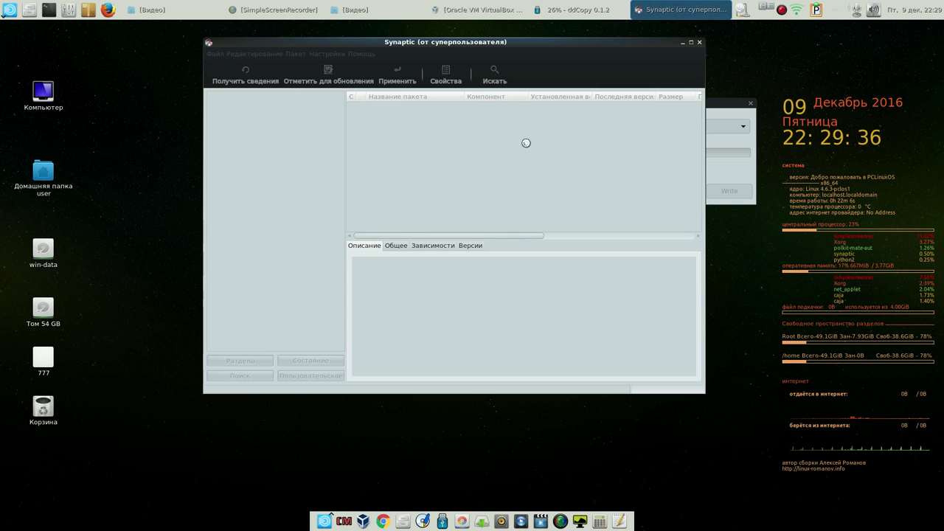
drag(553, 48, 458, 57)
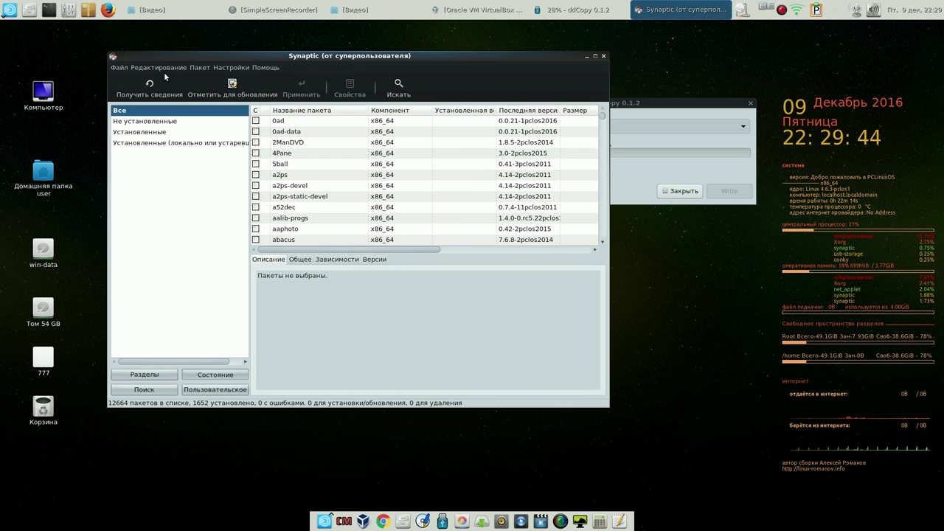
Browse the package-mark load and save options in Synaptic's menus
click(118, 68)
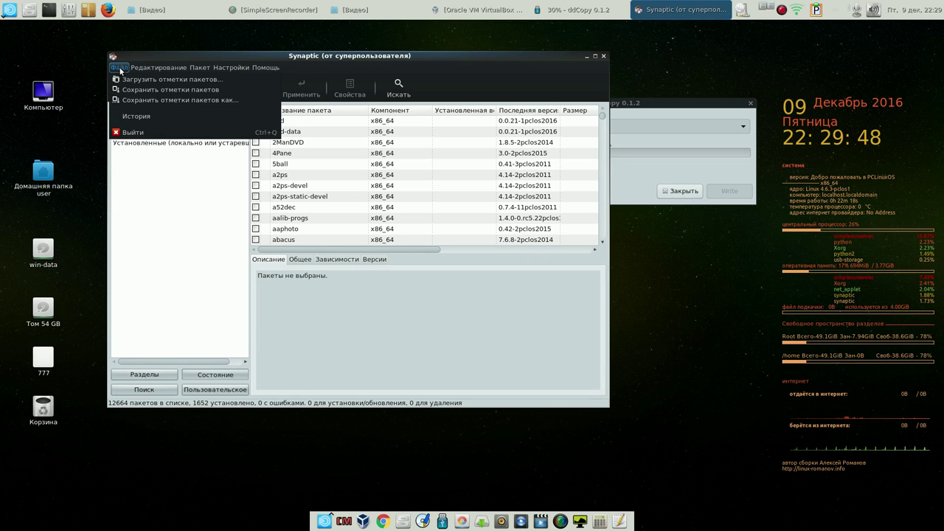
mouse_move(143, 67)
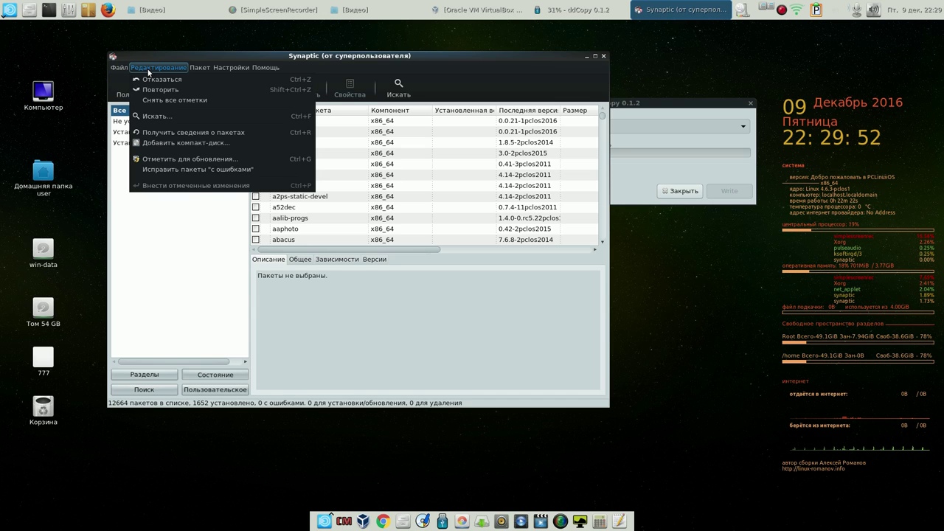
mouse_move(199, 68)
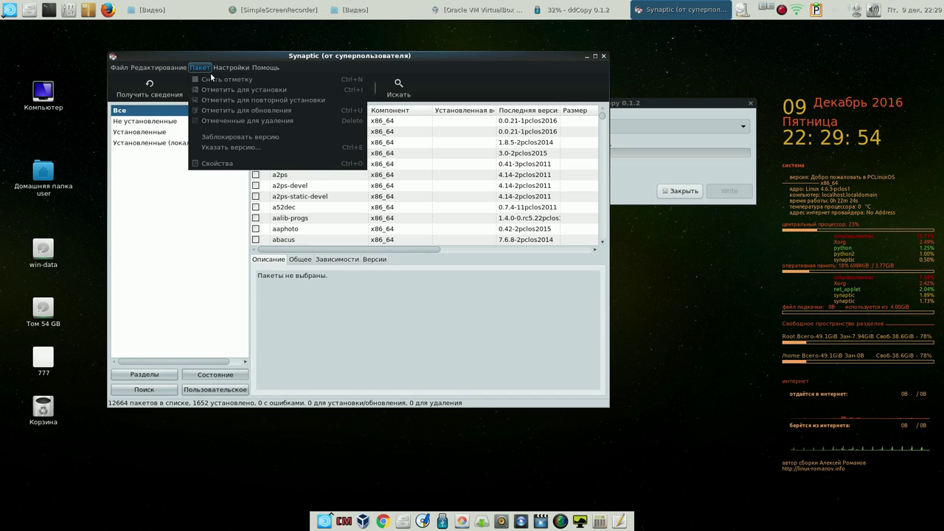
mouse_move(239, 69)
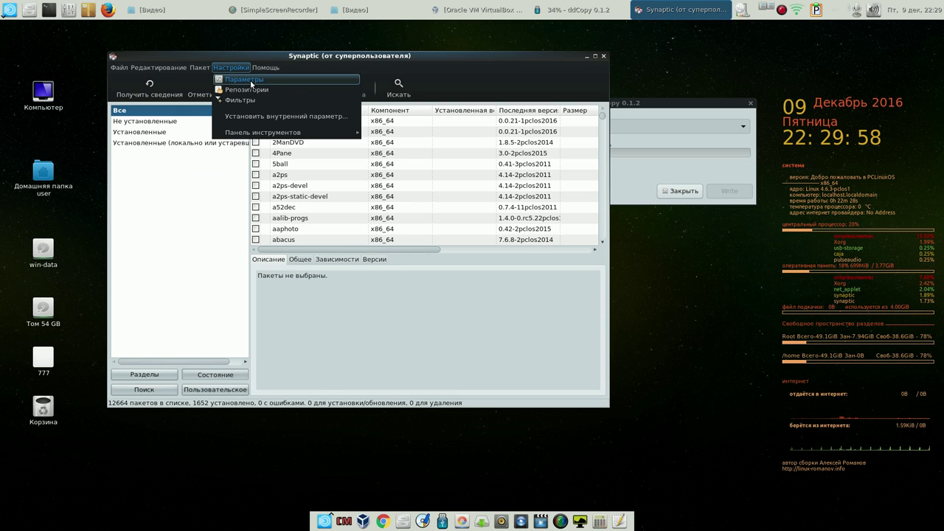
Look through the Preferences tabs (Colors, Files, Network, Distribution), cancel, and close Synaptic
click(250, 80)
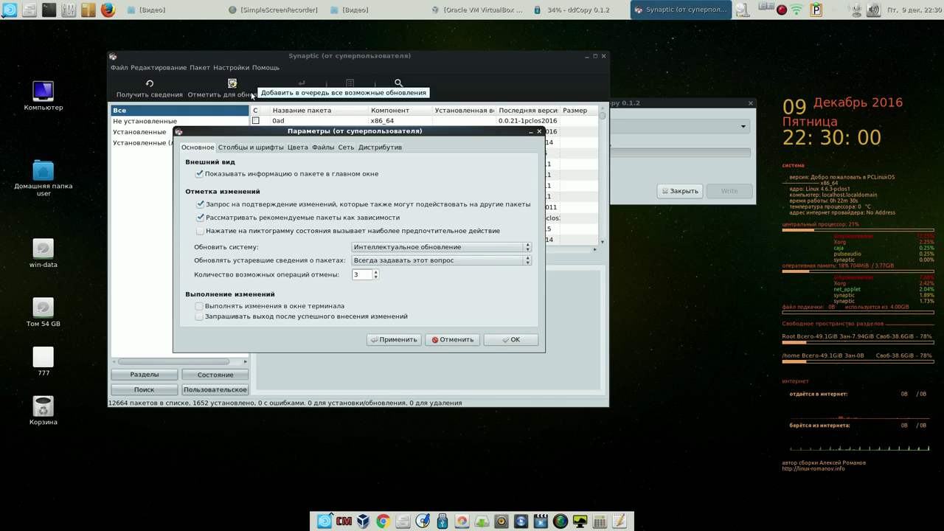
click(248, 147)
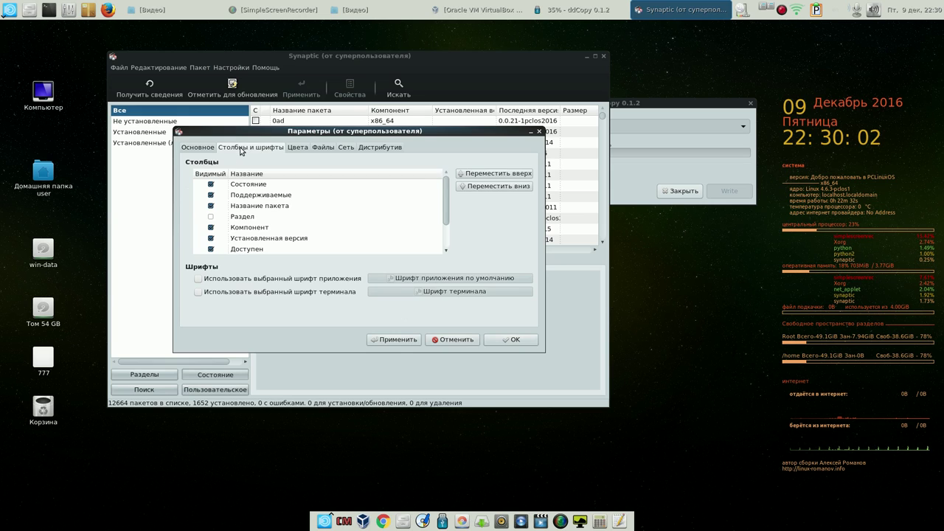
click(299, 148)
click(324, 148)
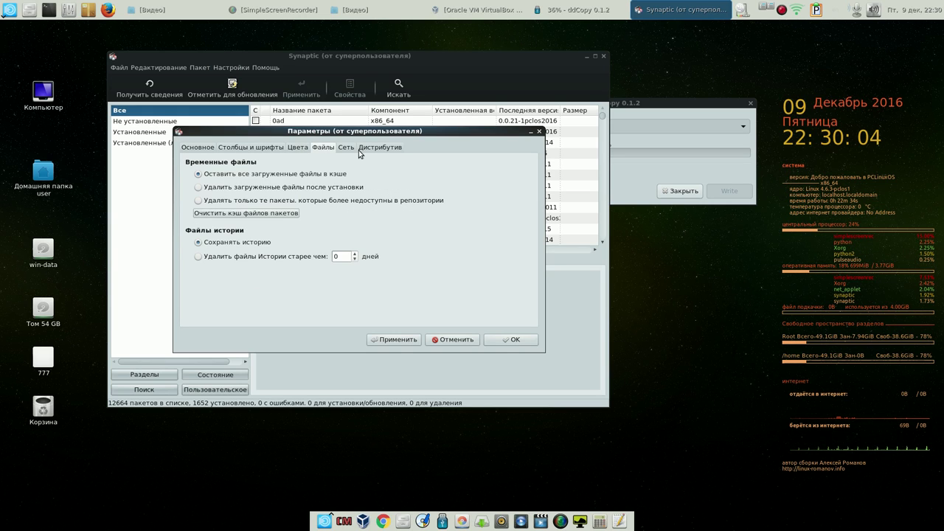
click(347, 147)
click(380, 148)
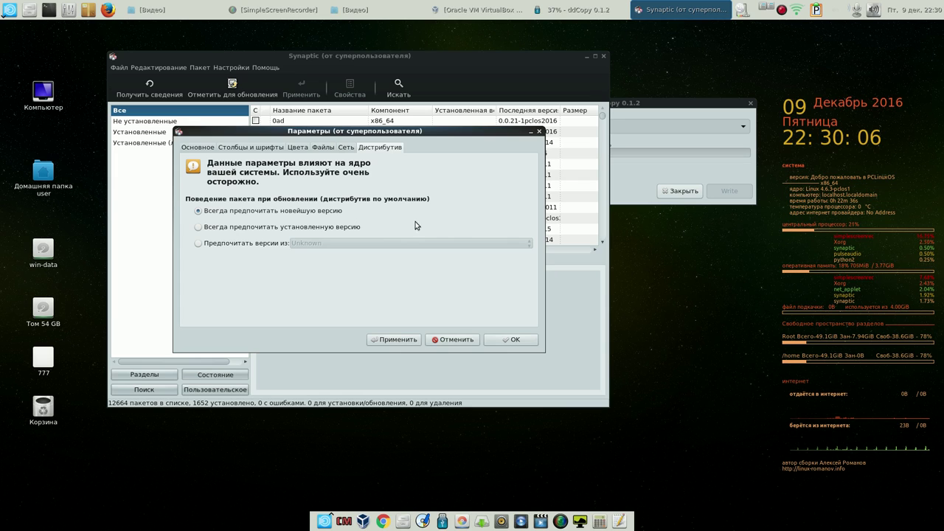
click(455, 340)
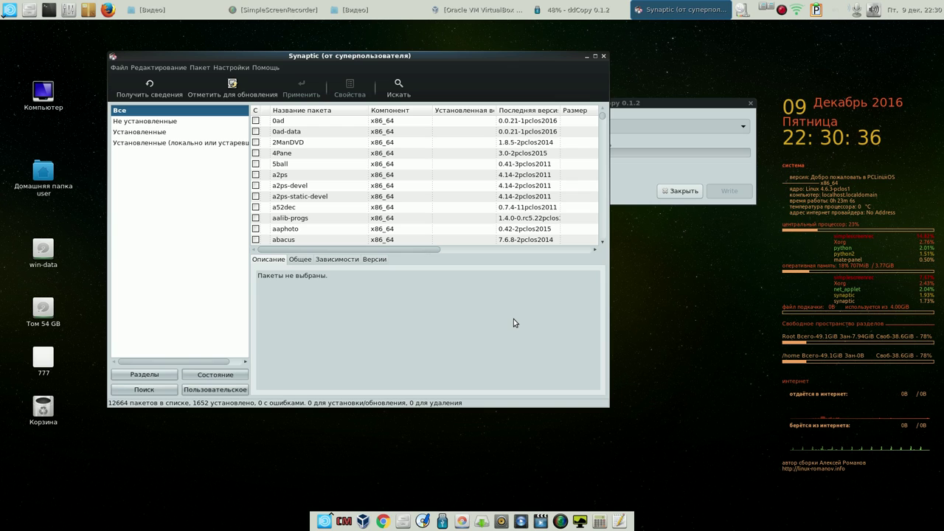
click(604, 56)
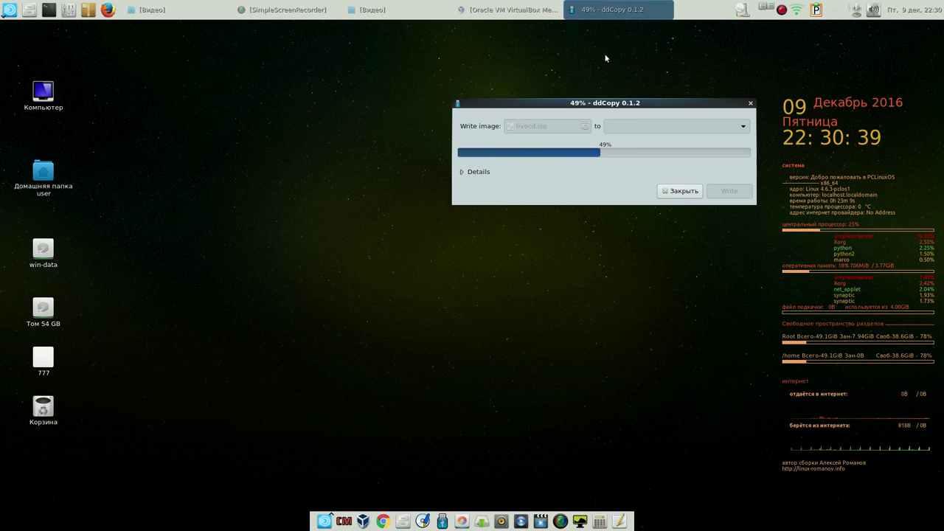
Browse the menu's Additional Applications > Emulators, dismiss it, and nudge the ddCopy dialog up
click(14, 11)
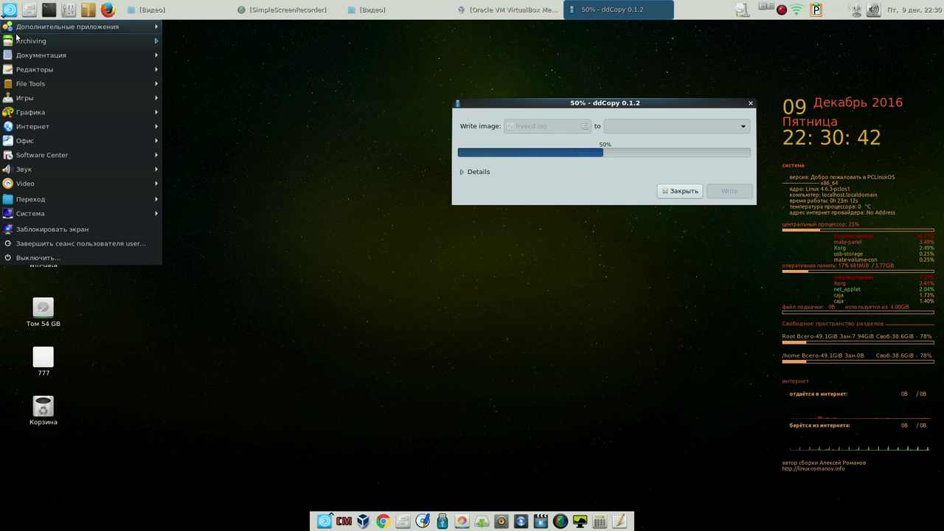
mouse_move(155, 30)
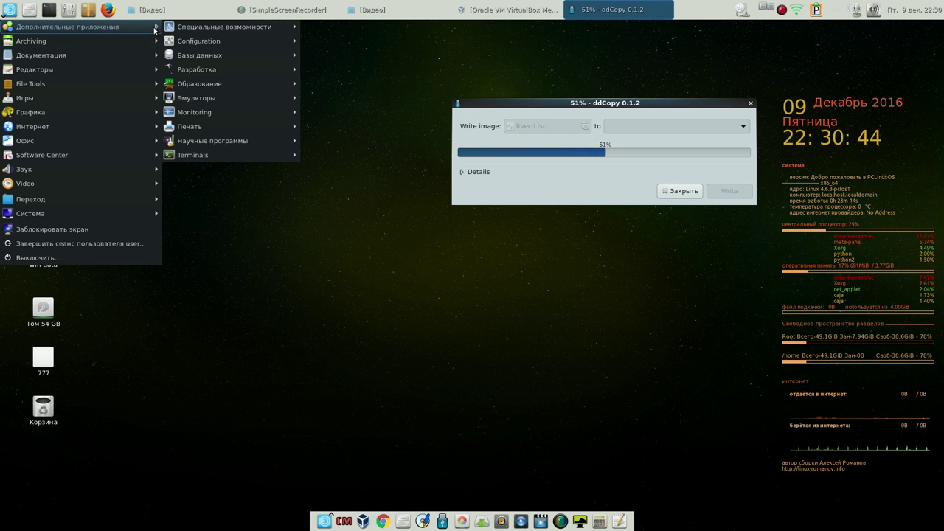
mouse_move(215, 54)
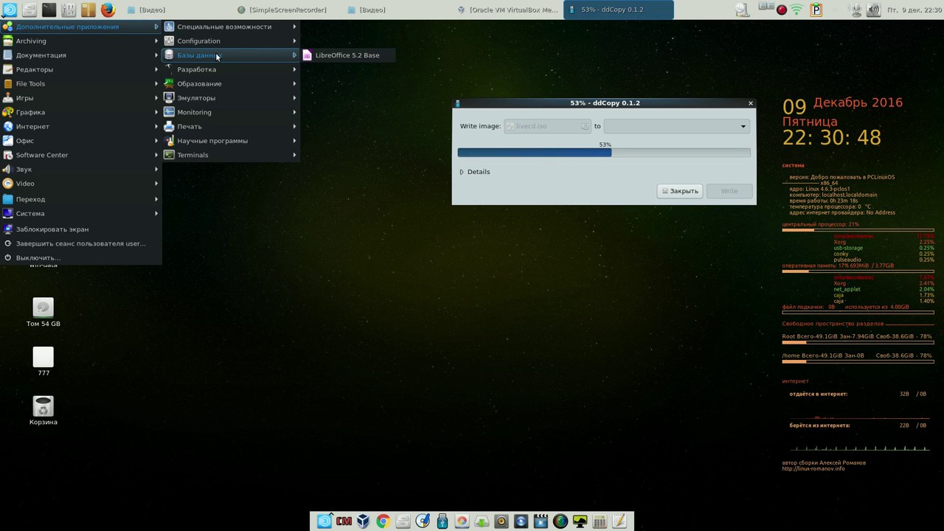
mouse_move(212, 99)
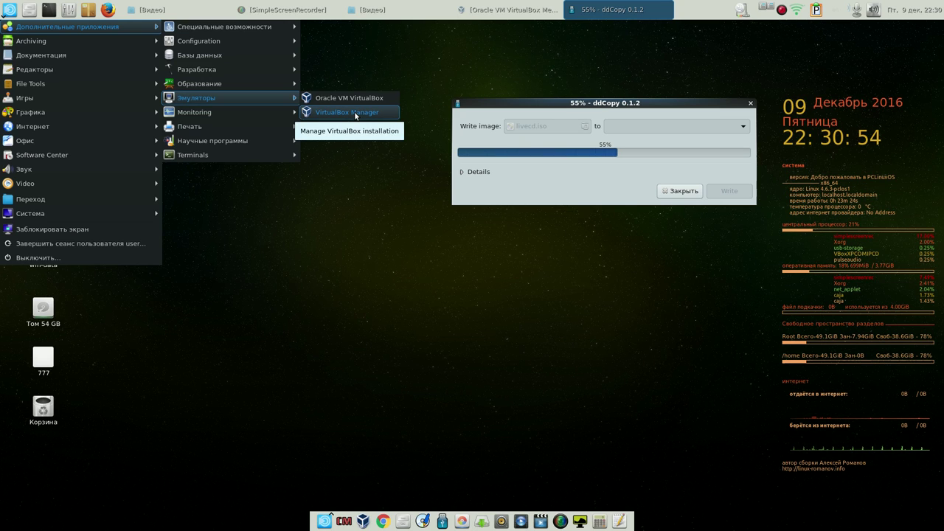
click(362, 210)
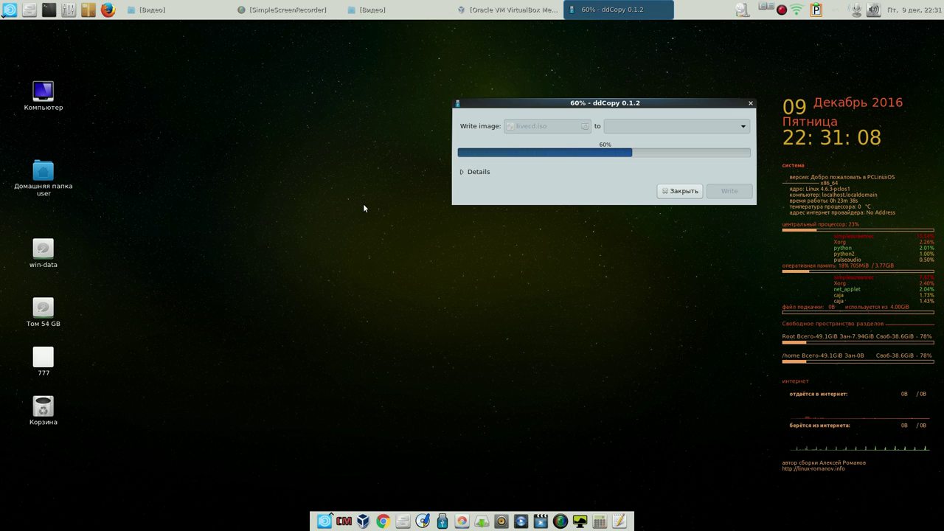
drag(521, 102, 517, 80)
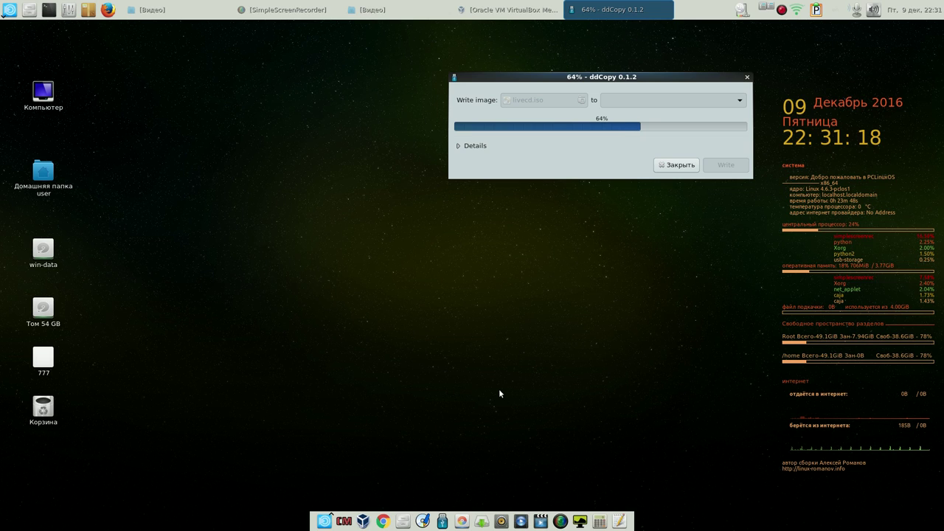
Open the home folder in Caja and check the background context menu
click(403, 521)
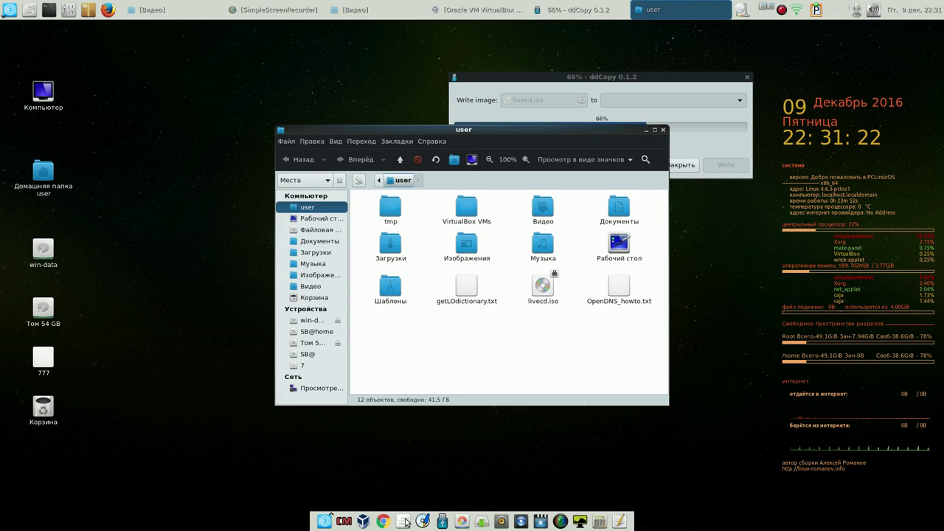
right_click(425, 264)
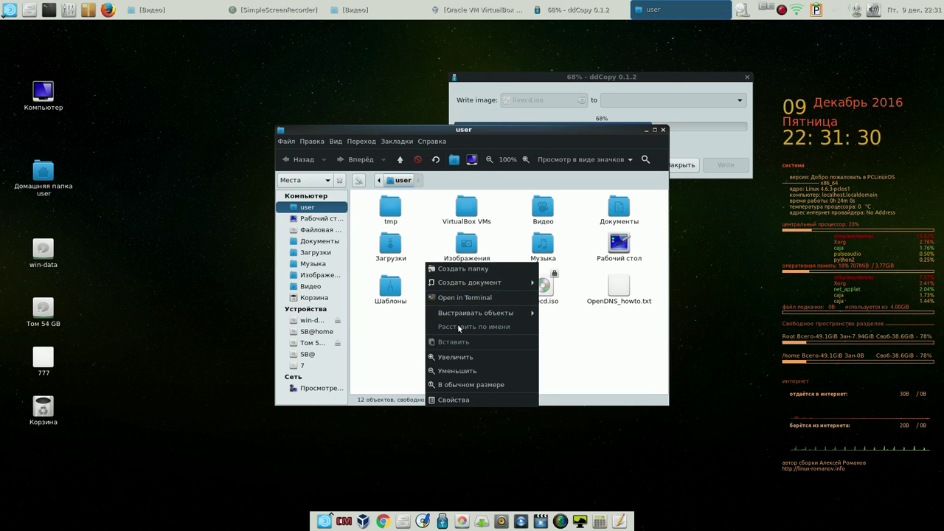
click(408, 353)
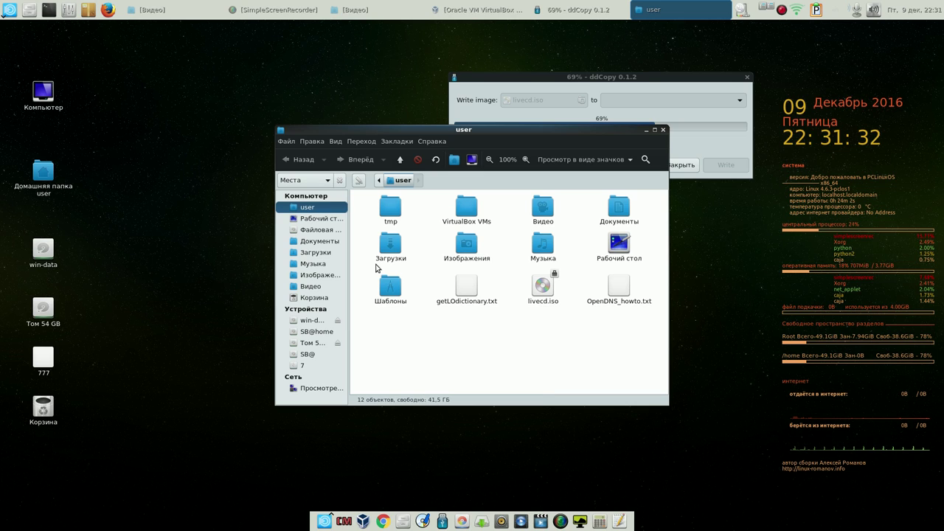
Turn on Show Hidden Files, close Caja, and move the ddCopy dialog slightly up
click(316, 142)
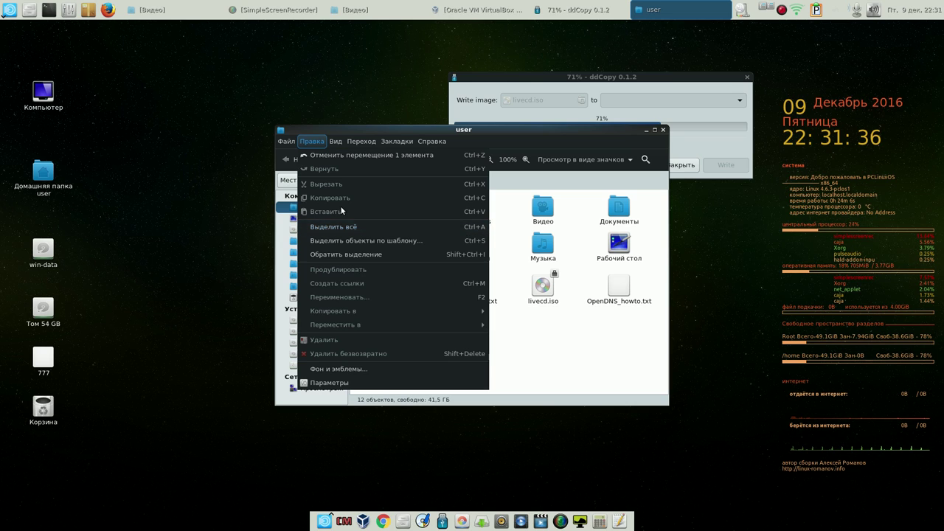
mouse_move(339, 142)
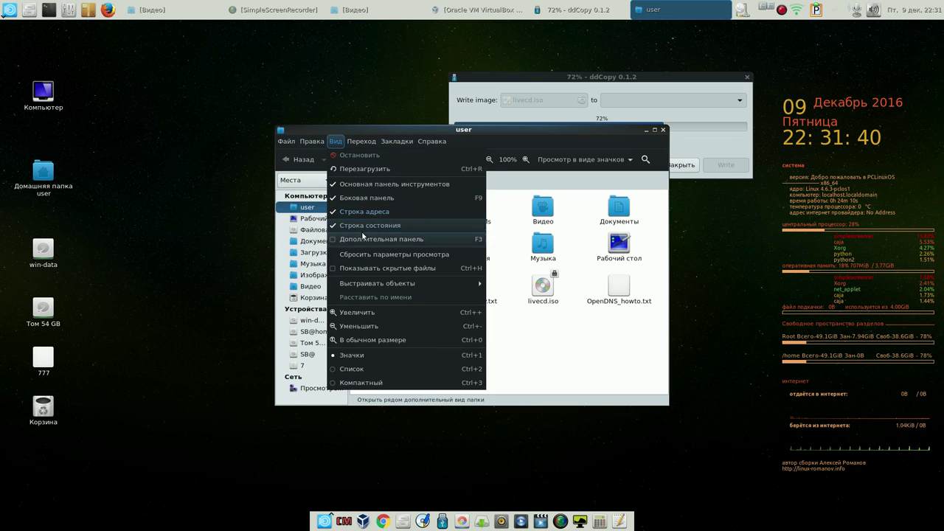
click(351, 267)
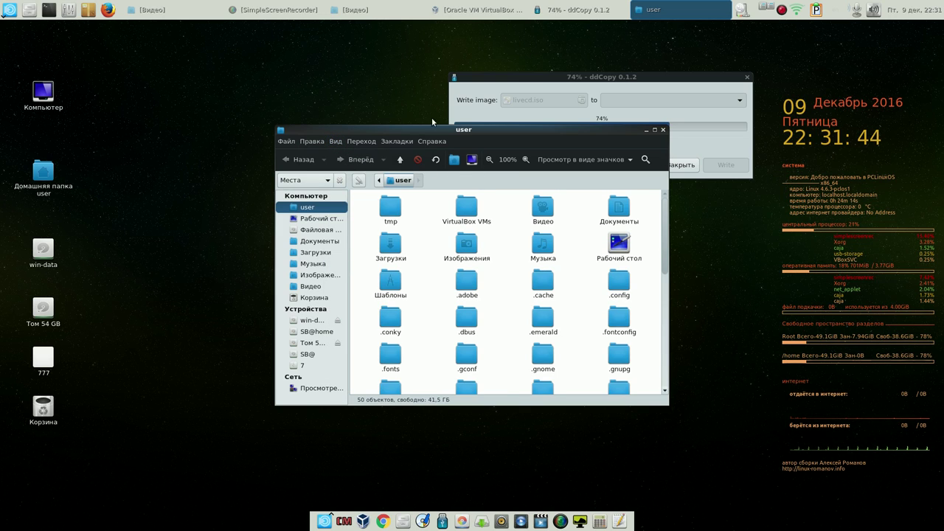
click(663, 131)
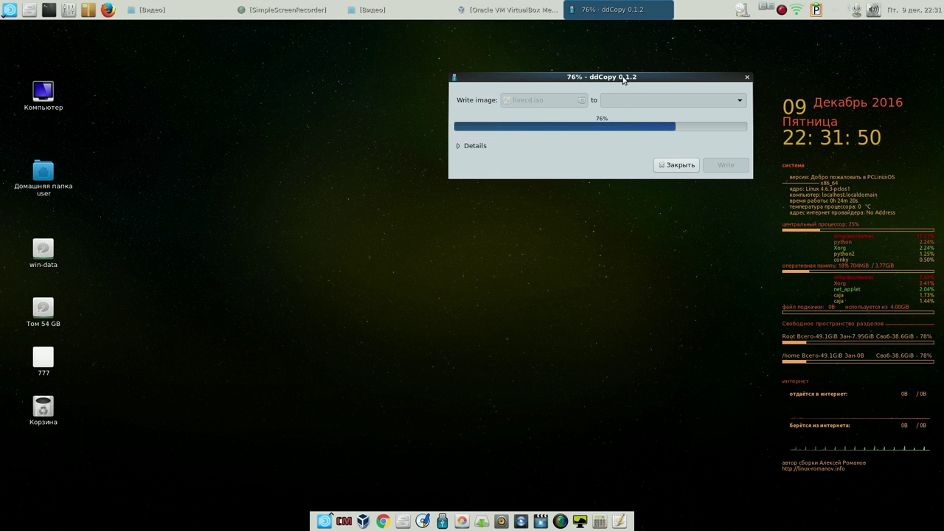
drag(627, 76, 623, 49)
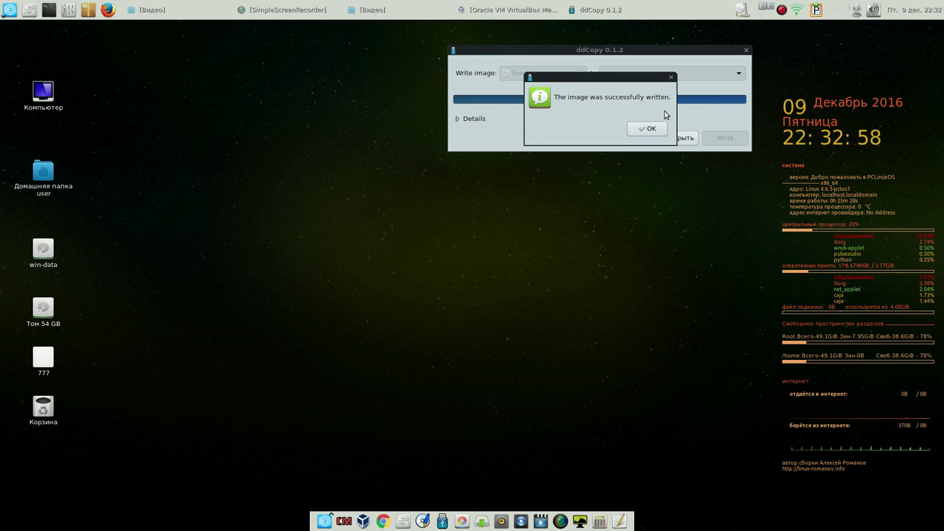
Dismiss the livecd.iso write-success message and close ddCopy
click(649, 128)
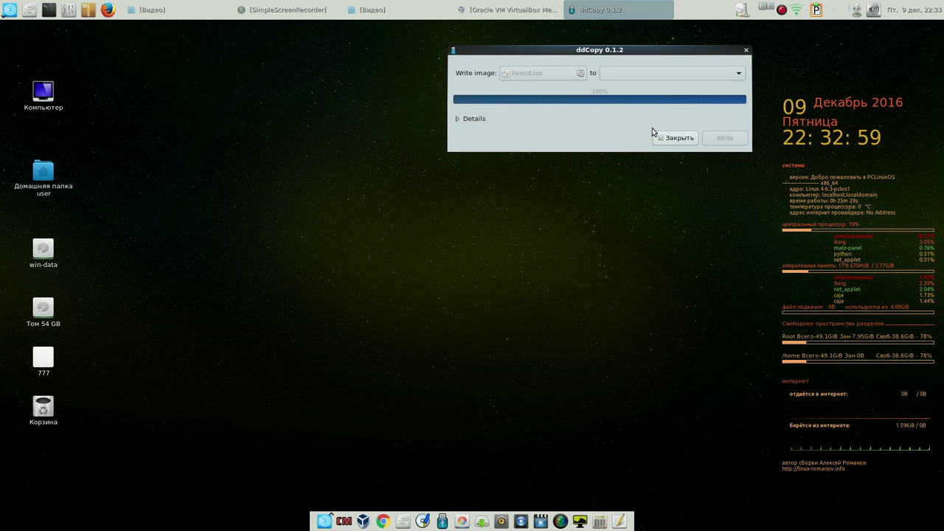
click(746, 51)
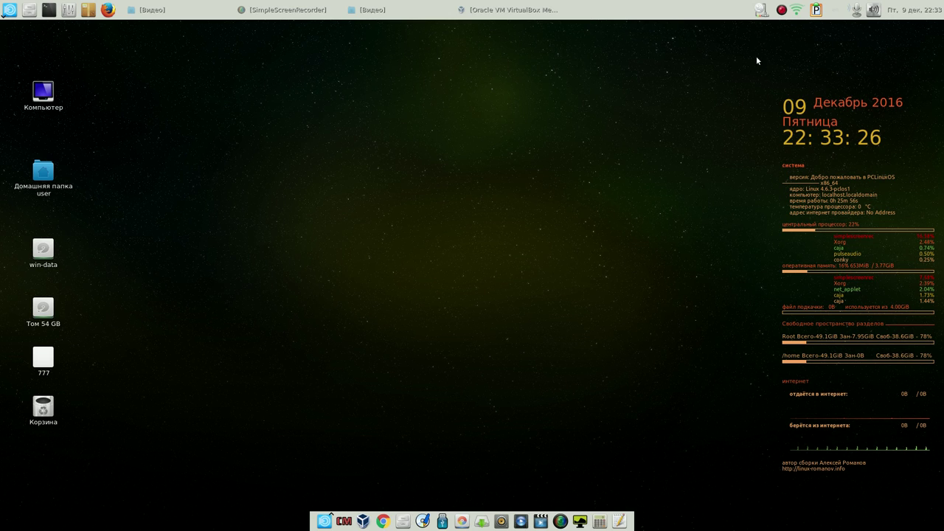
Check and confirm the wireless network's WPA/WPA2 settings in Network Center, then close it
click(761, 11)
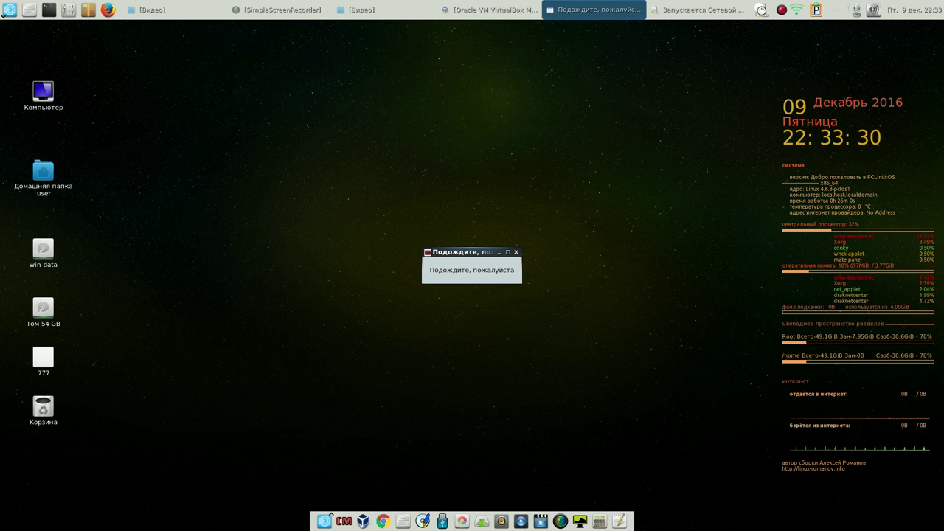
click(426, 209)
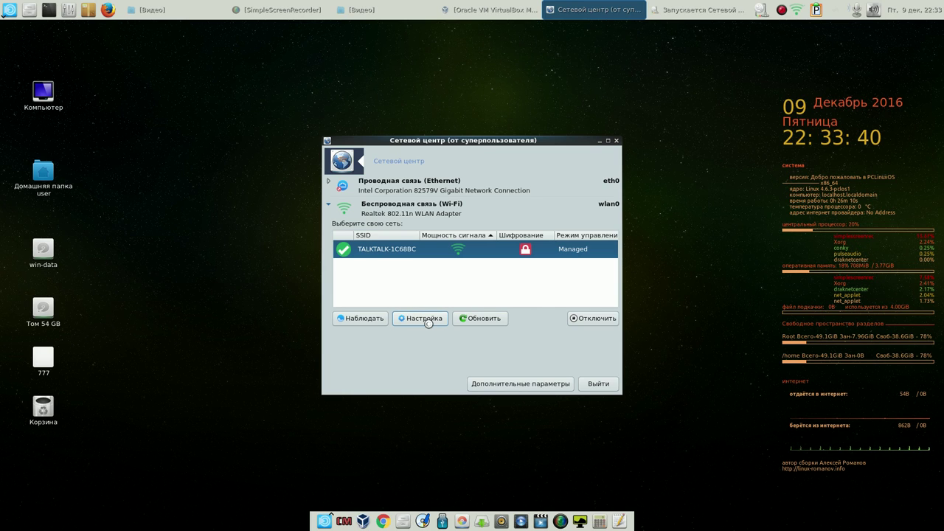
click(429, 318)
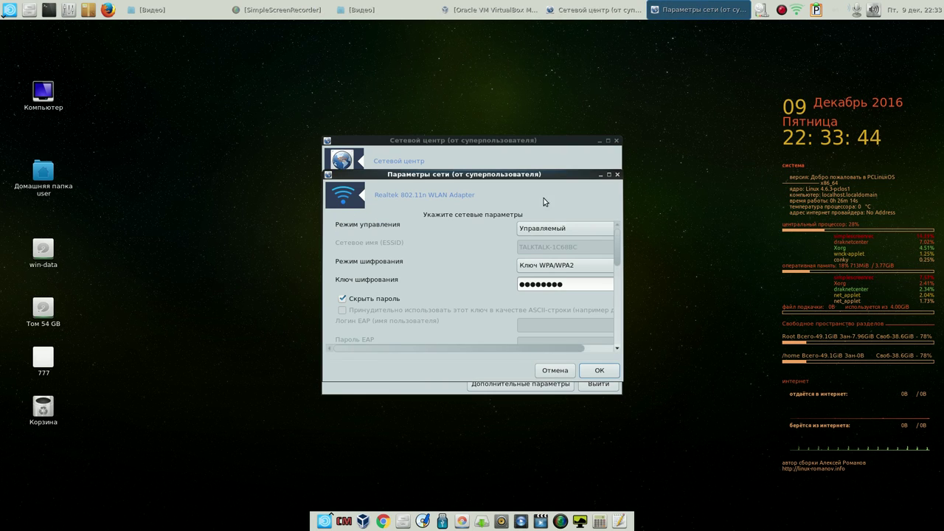
click(608, 373)
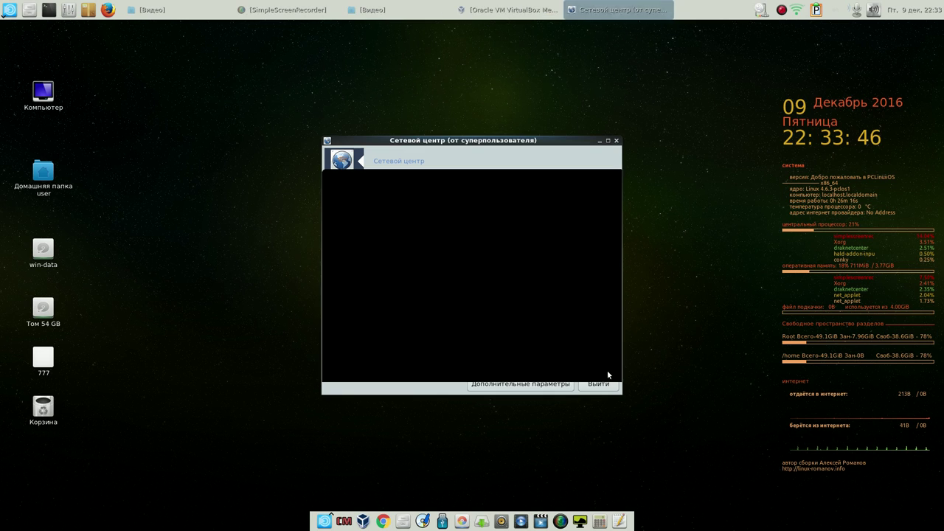
click(617, 141)
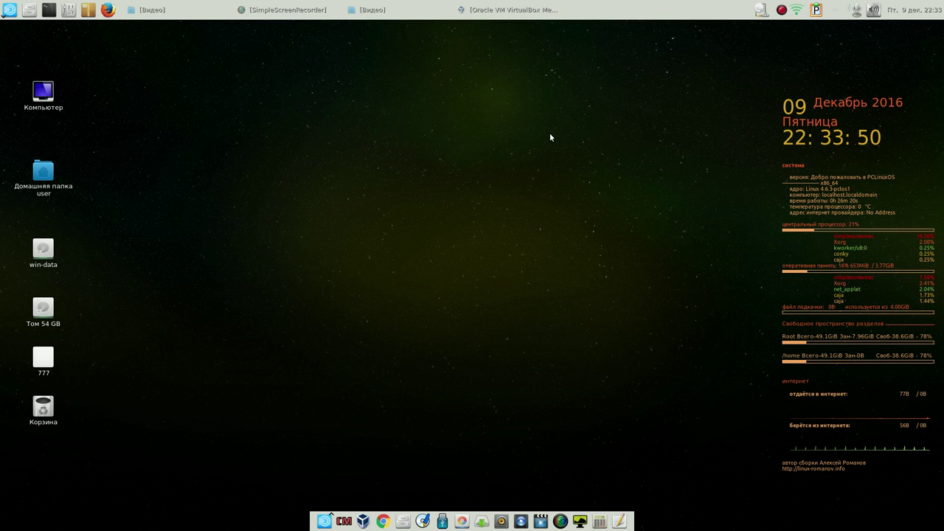
Close the VirtualBox Manager window, then use the network tray icon as the wlan0 Wi-Fi link goes down
click(506, 14)
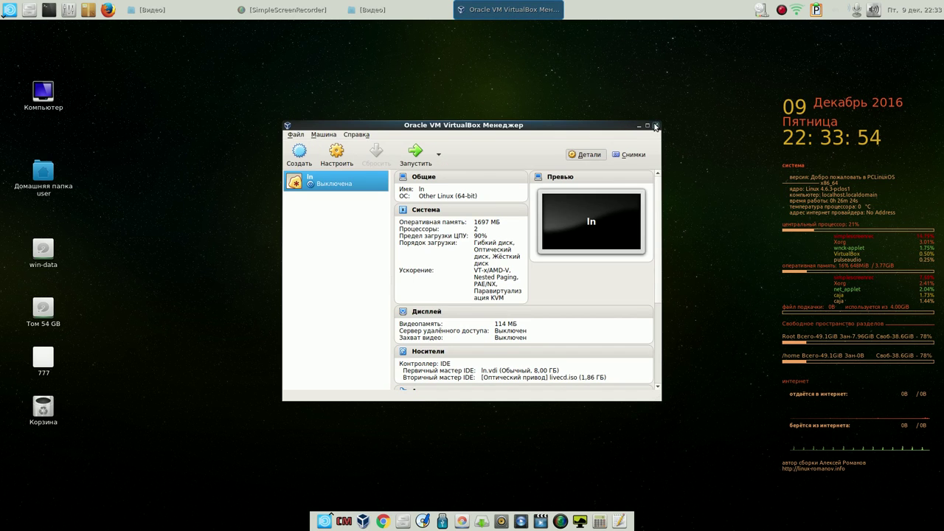
click(655, 127)
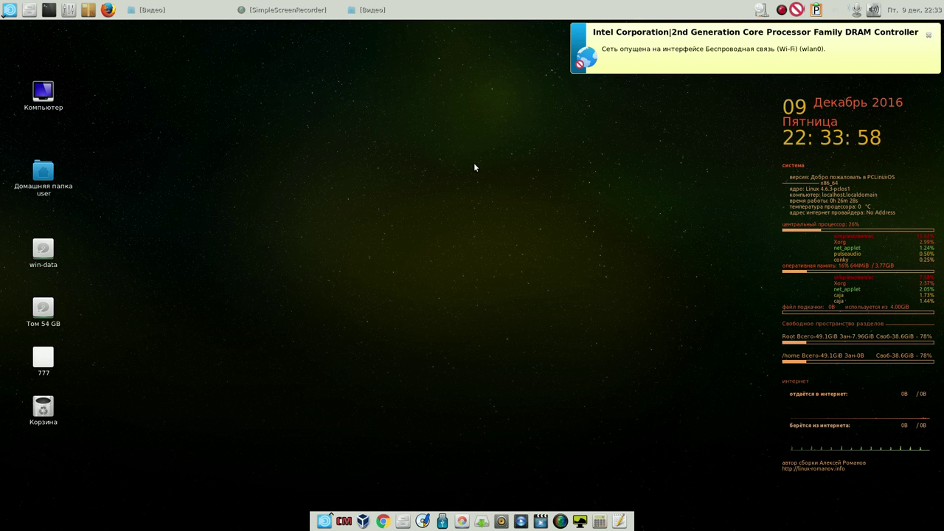
right_click(782, 10)
click(782, 11)
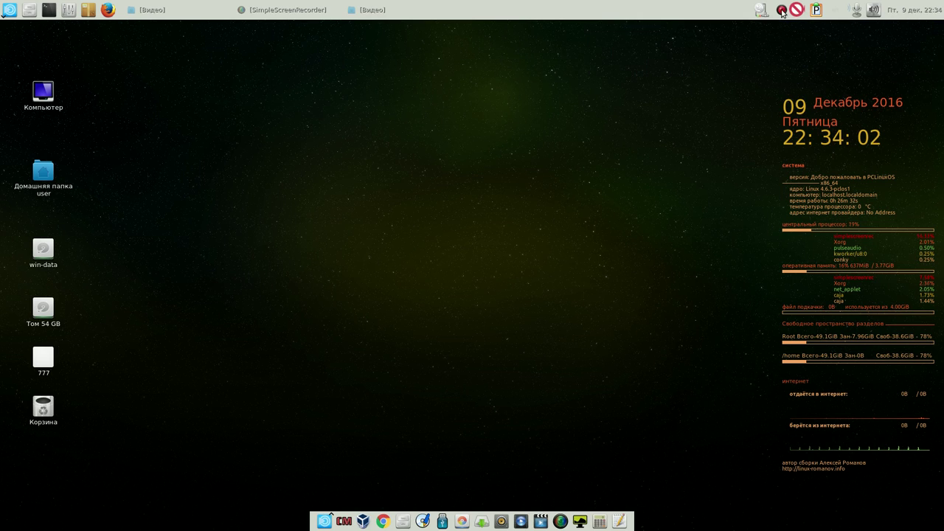
right_click(783, 10)
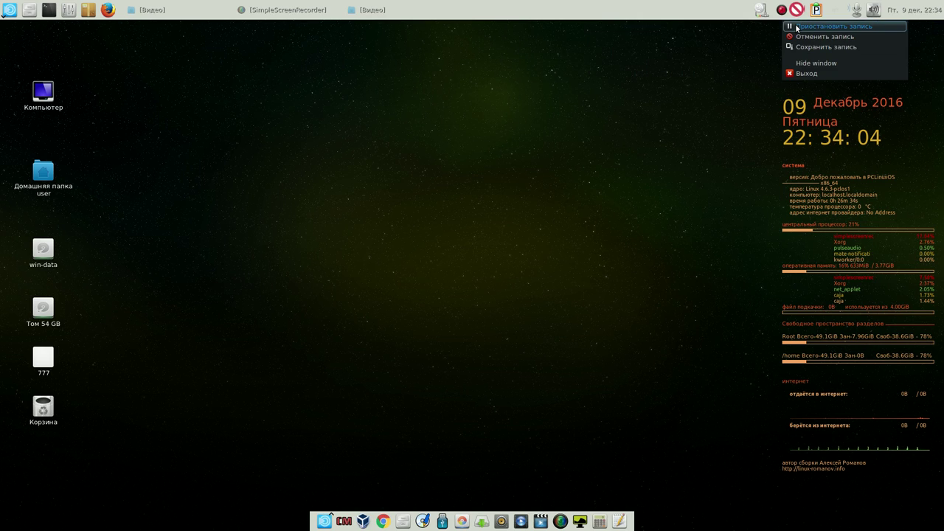